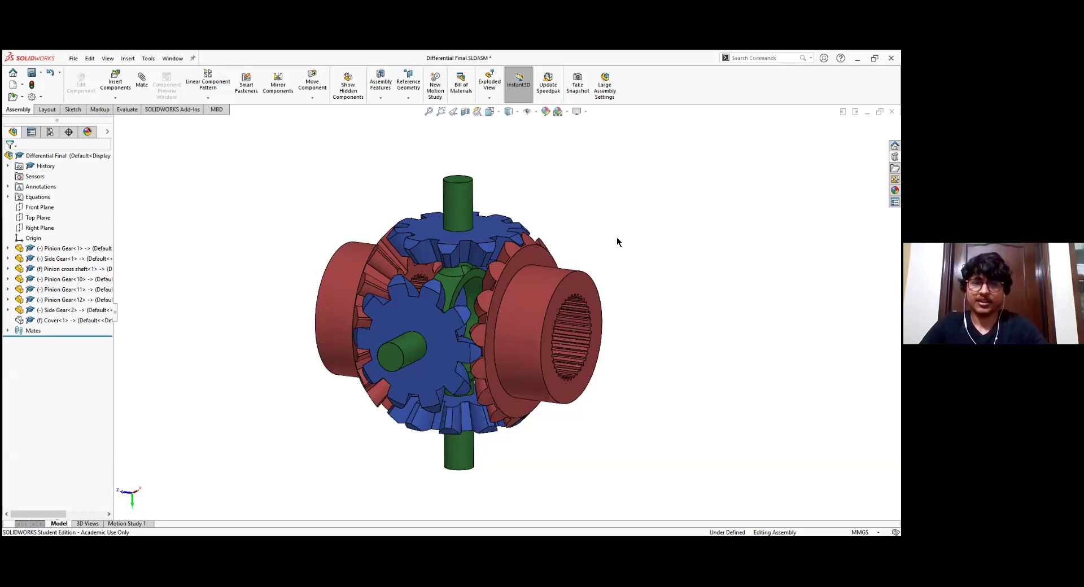
# Recenter the differential and list its global variables: module 1.5, pressure 30, teeth1 10, teeth2 16, depth1 5, depth2 3
pyautogui.scroll(2, 616, 236)
pyautogui.scroll(-2, 608, 247)
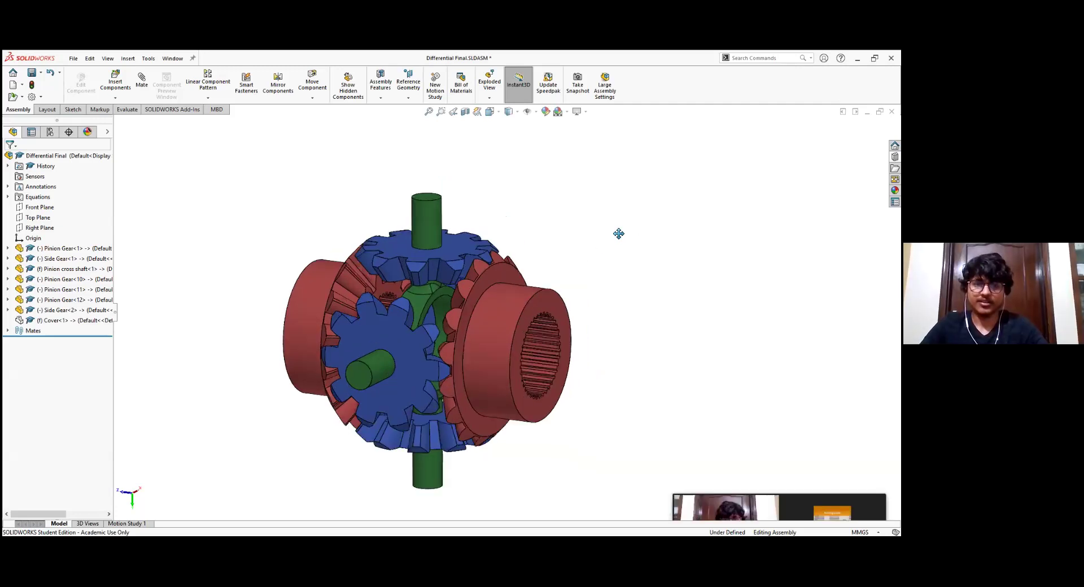
pyautogui.keyDown('ctrl'); pyautogui.moveTo(617, 232); pyautogui.dragTo(621, 234, button='middle'); pyautogui.keyUp('ctrl')
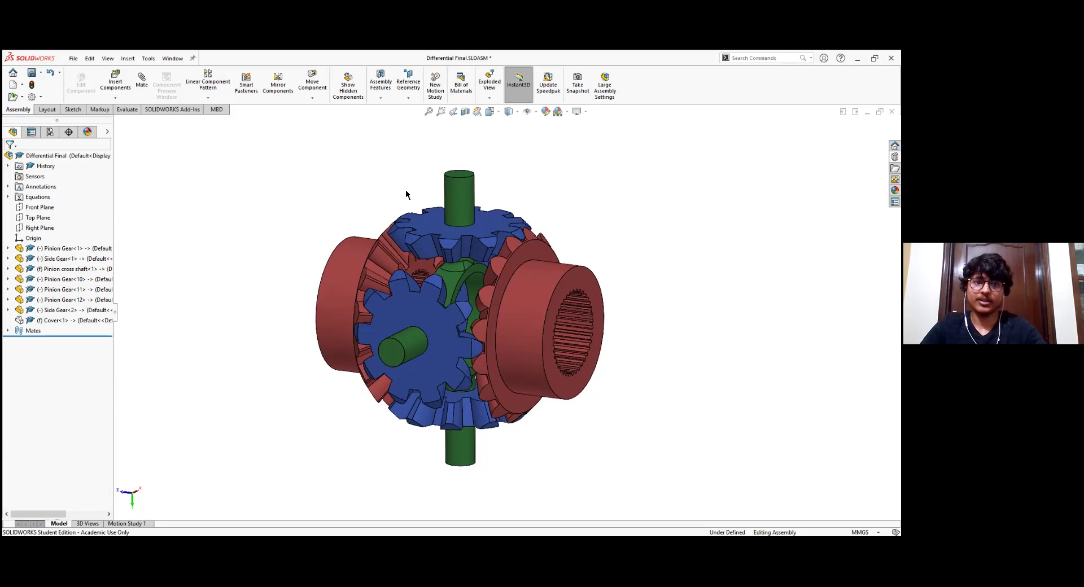
pyautogui.hotkey('ctrl', 'e')
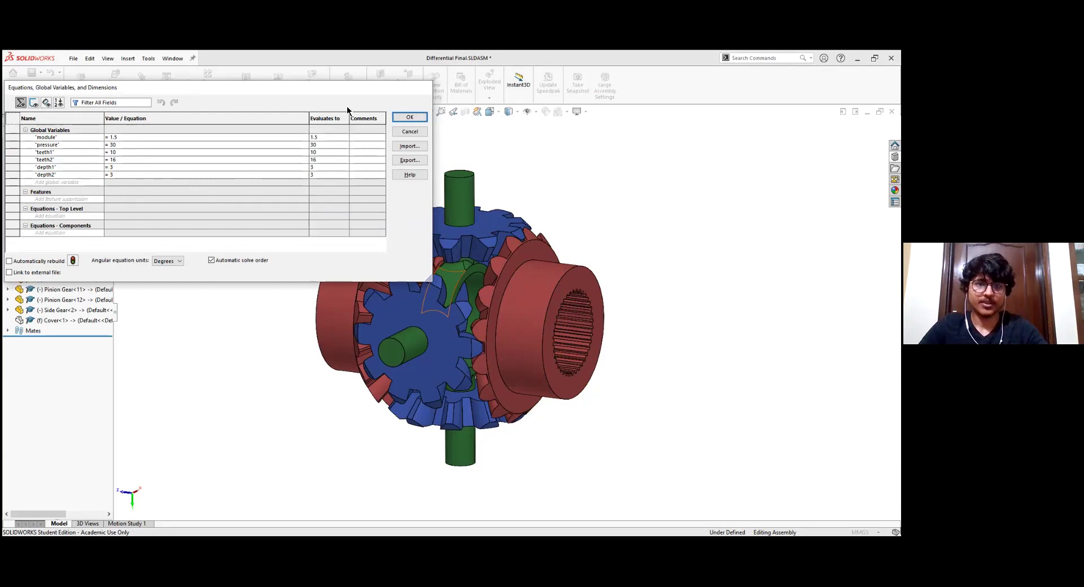
# Cancel the equations dialog without changes to return to the differential assembly
pyautogui.click(418, 131)
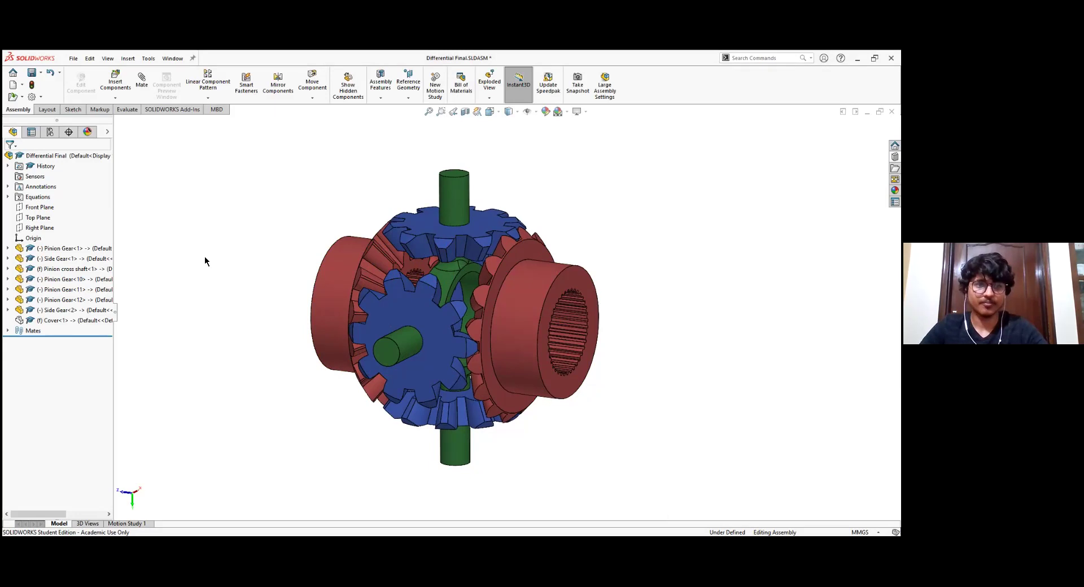
# Orbit the assembly slightly and reopen the global variables list with Ctrl+E
pyautogui.moveTo(228, 289)
pyautogui.mouseDown(button='middle')
pyautogui.moveTo(223, 270)
pyautogui.moveTo(224, 290)
pyautogui.mouseUp(button='middle')
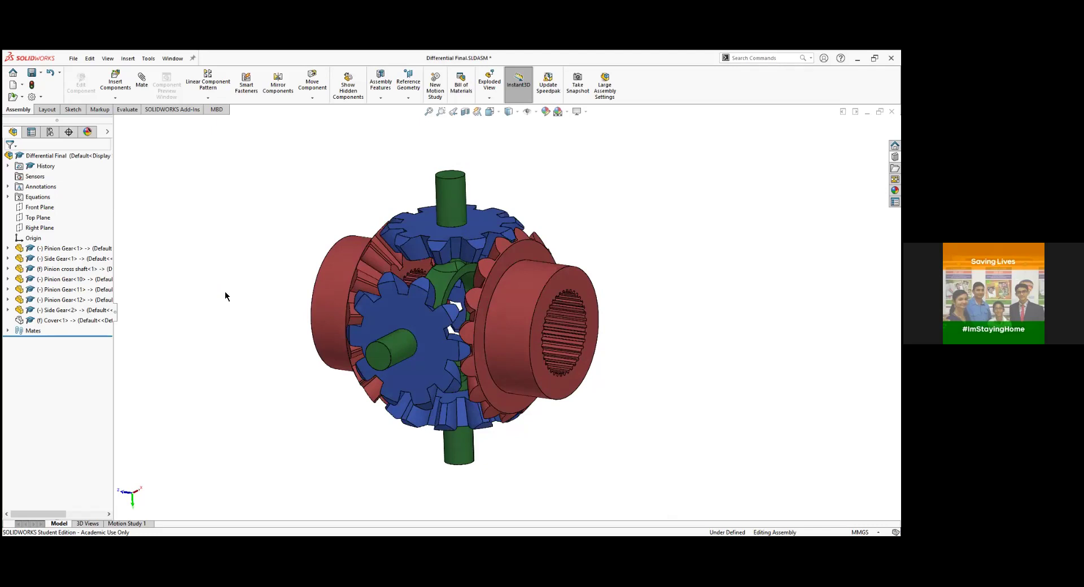
pyautogui.hotkey('ctrl', 'e')
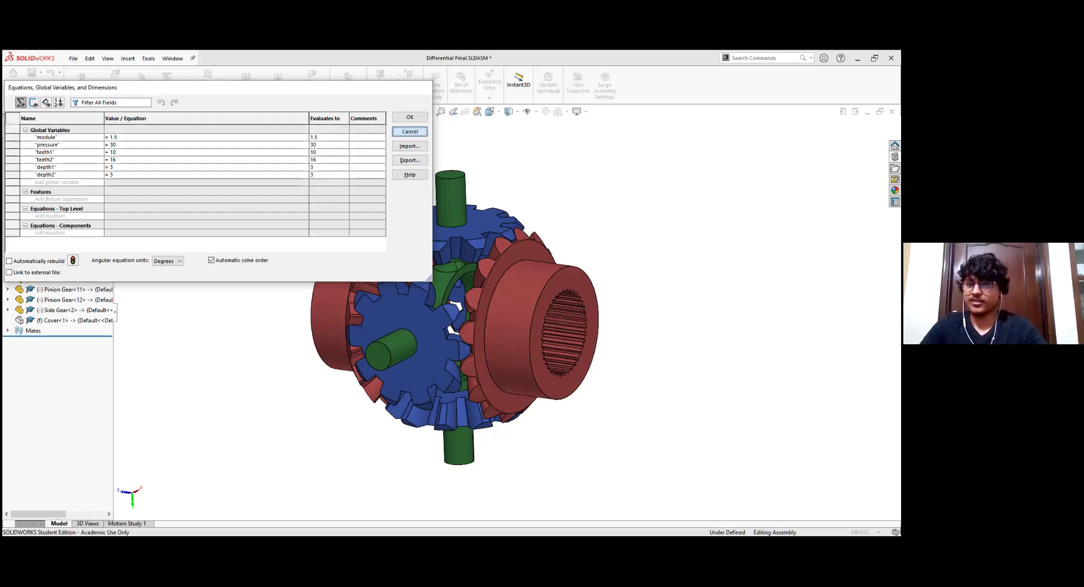
# Close the equations list, browse the Toolbox ISO Power Transmission gear types, then collapse the library
pyautogui.click(414, 132)
pyautogui.click(895, 156)
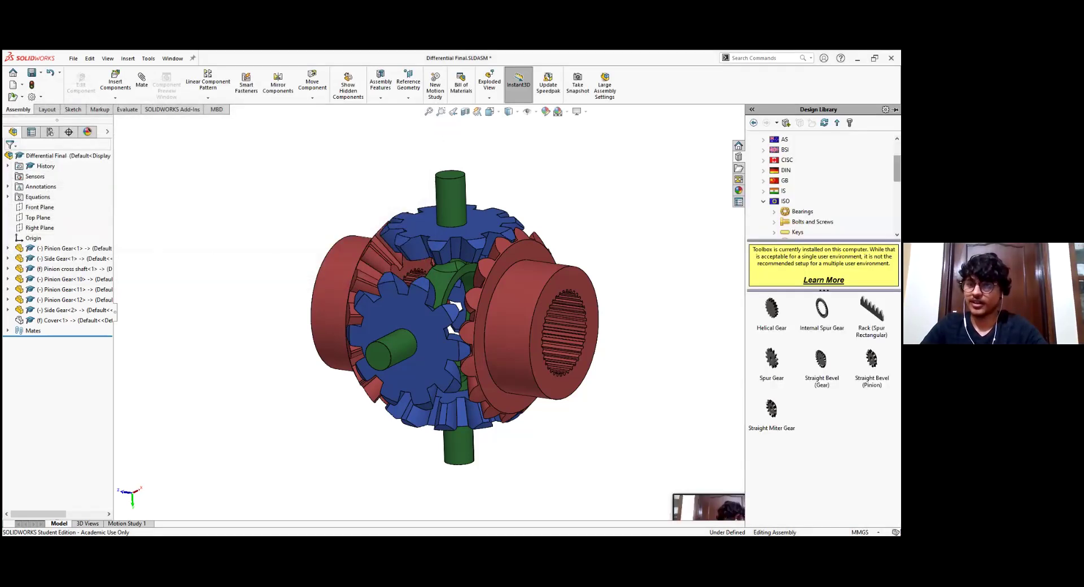
pyautogui.scroll(2, 807, 186)
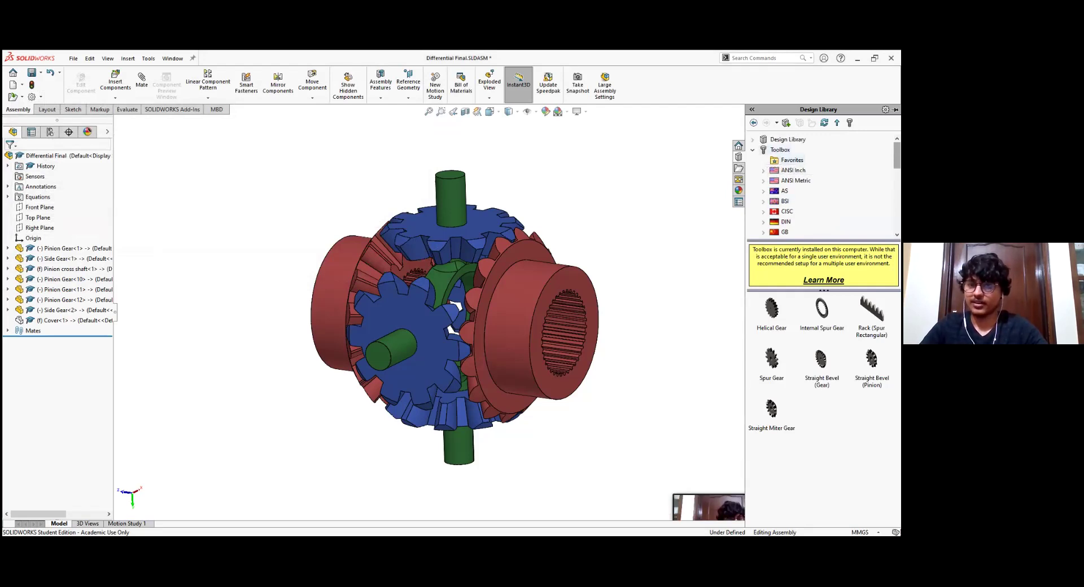
pyautogui.scroll(-1, 821, 186)
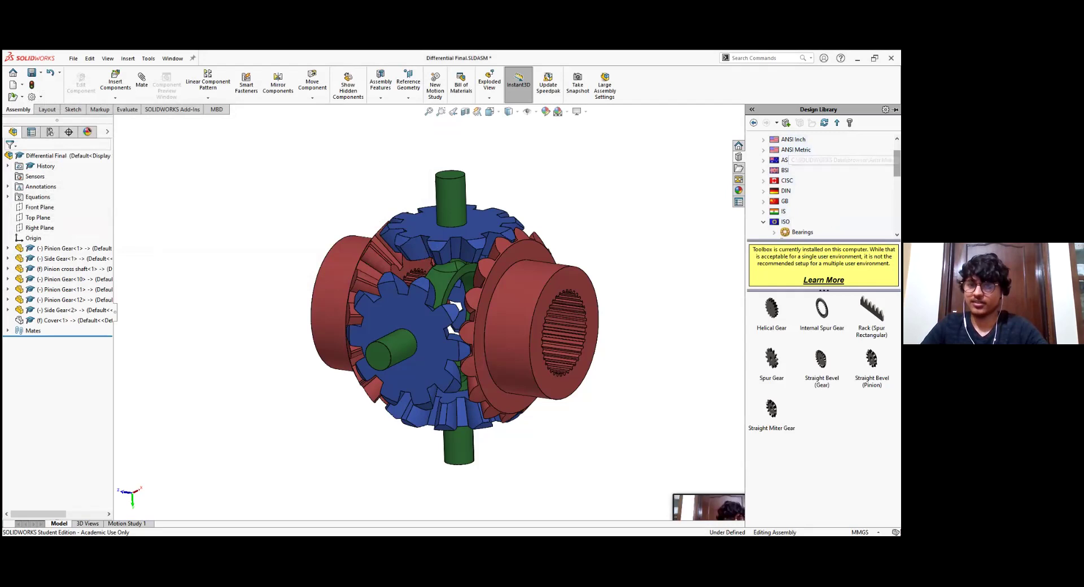
pyautogui.scroll(-1, 799, 202)
pyautogui.scroll(-2, 807, 209)
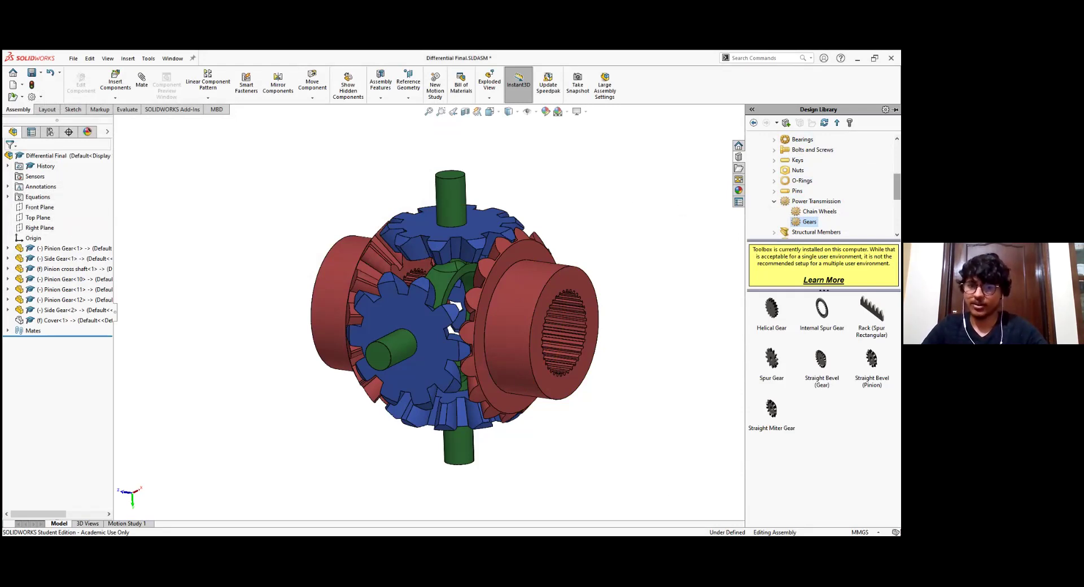
pyautogui.click(683, 201)
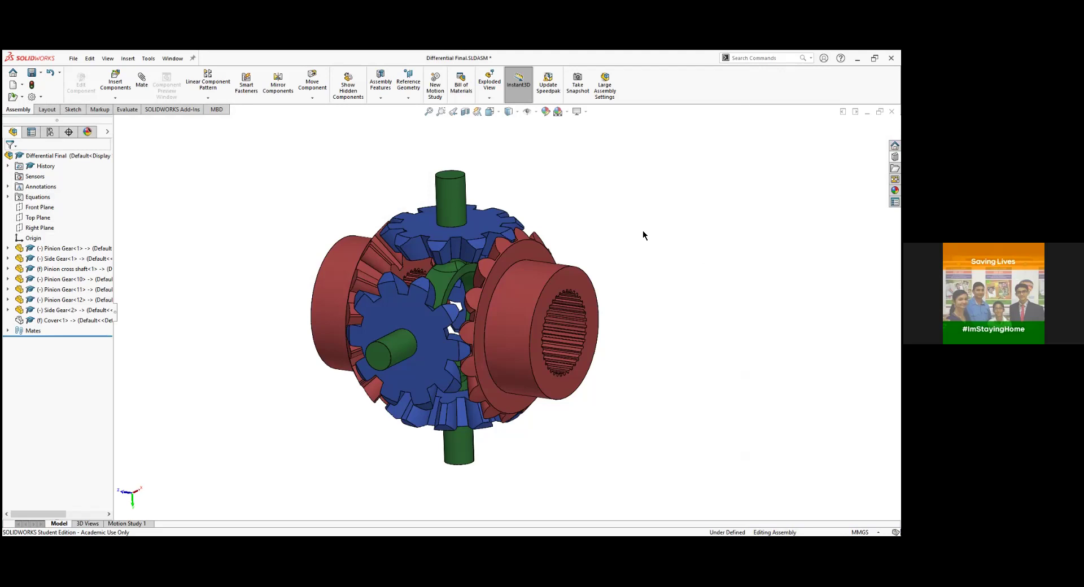
# Isolate Pinion Gear<1> and orbit it to view its underside
pyautogui.rightClick(49, 248)
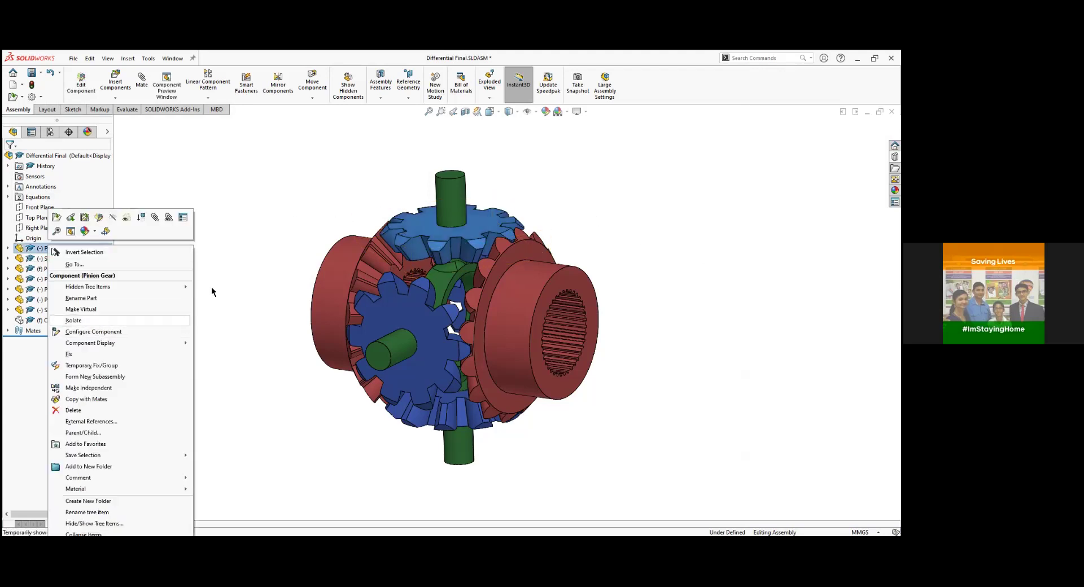
pyautogui.press('Return')
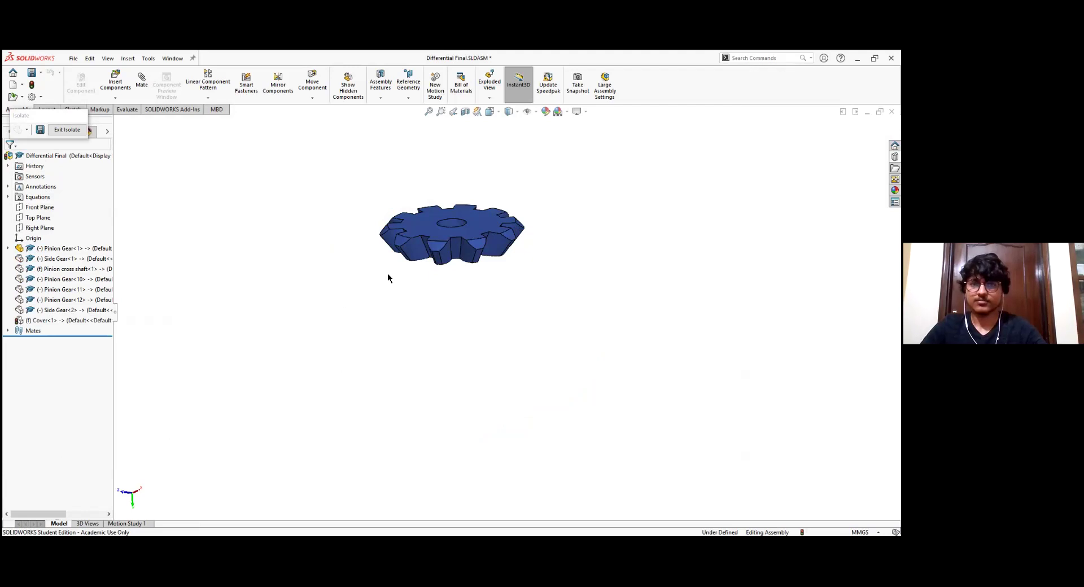
pyautogui.scroll(-5, 375, 288)
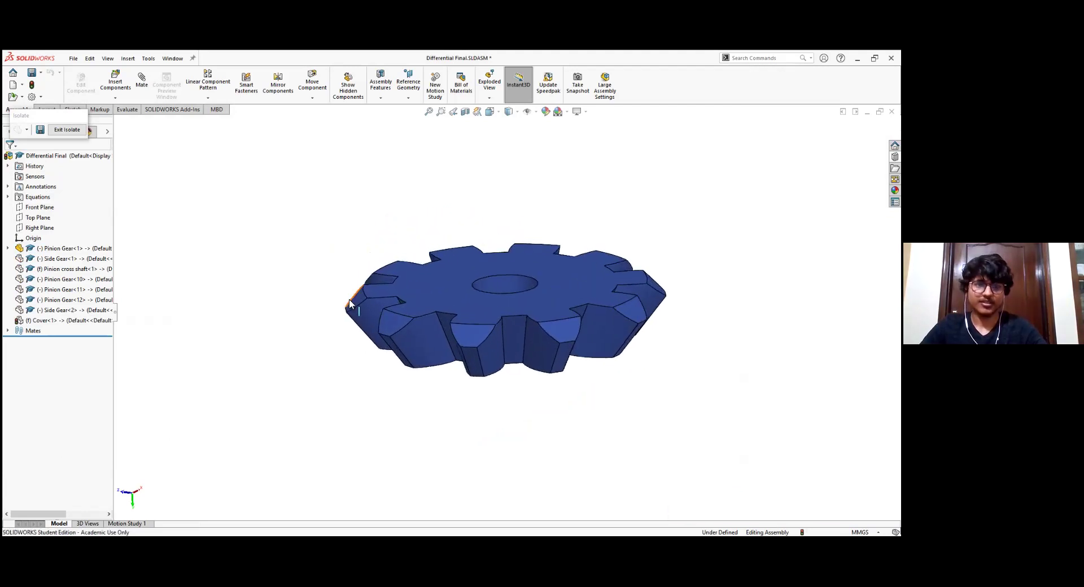
pyautogui.moveTo(320, 334); pyautogui.dragTo(276, 282, button='middle')
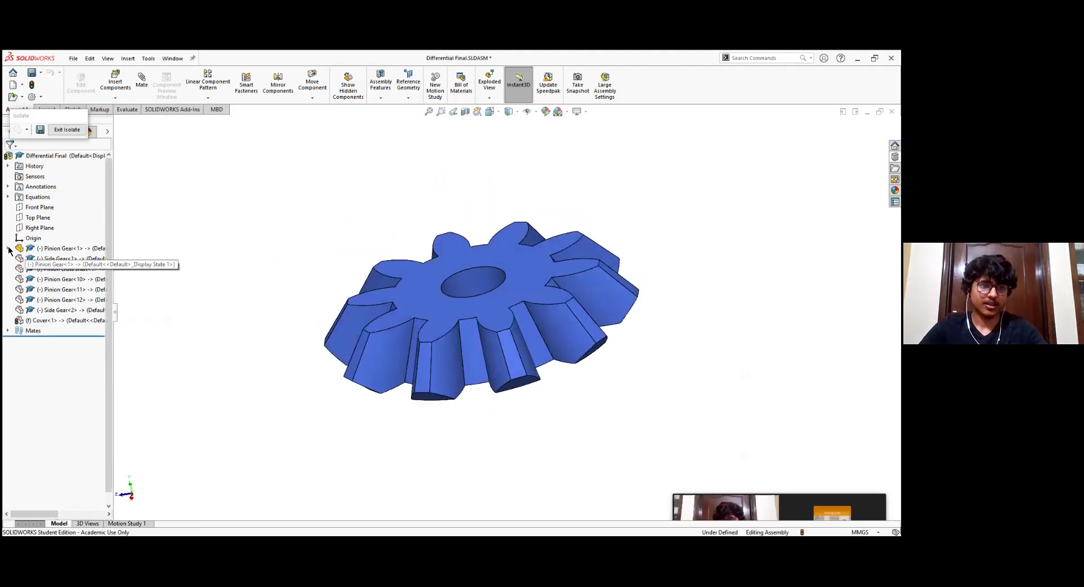
# Edit the pinion's Sketch2 to view its 12.00 by 7.50 rectangle, then exit the sketch
pyautogui.click(8, 248)
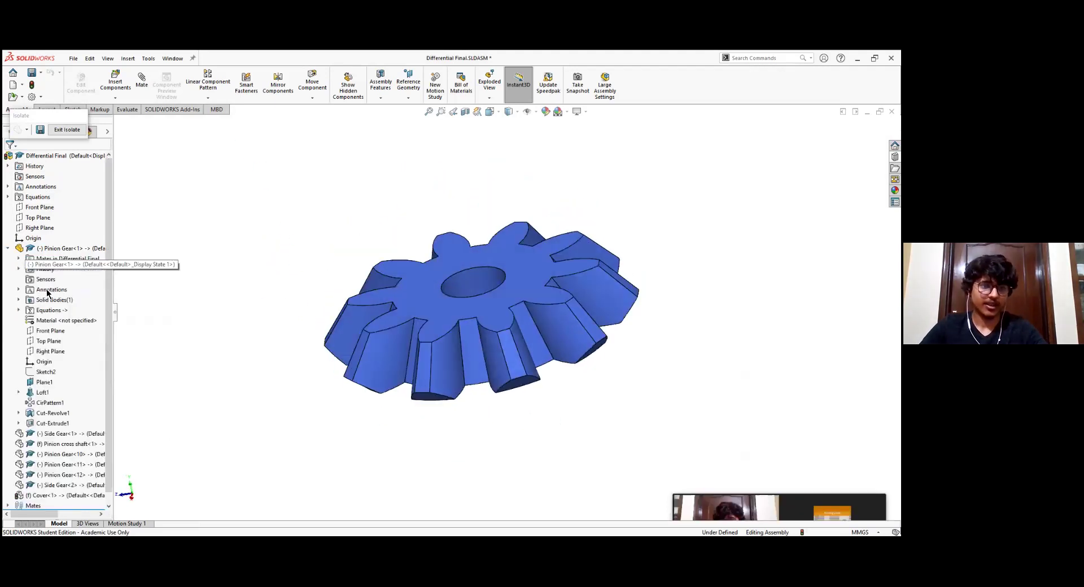
pyautogui.rightClick(45, 372)
pyautogui.click(50, 346)
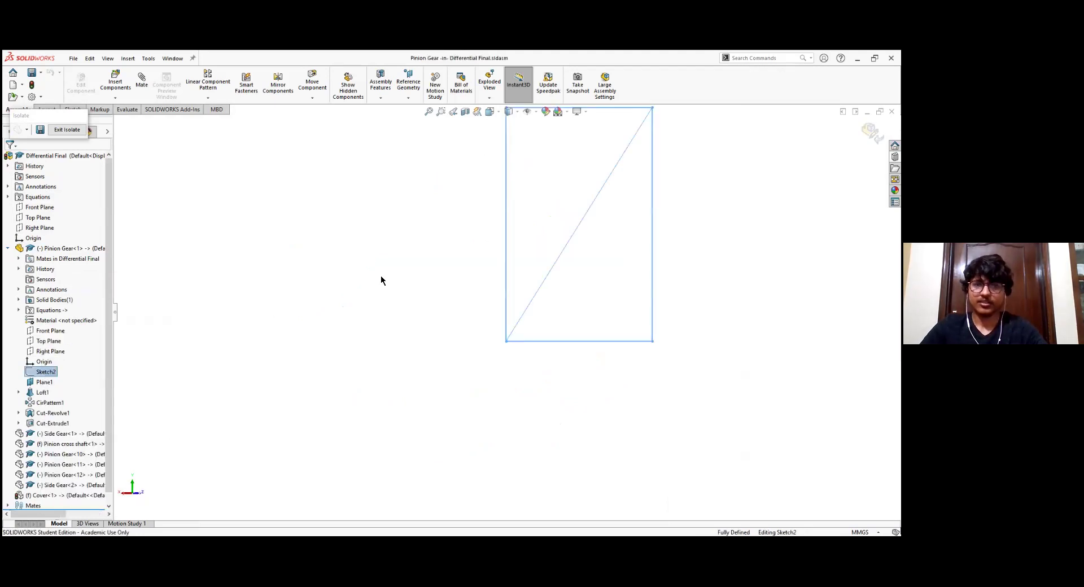
pyautogui.scroll(3, 429, 270)
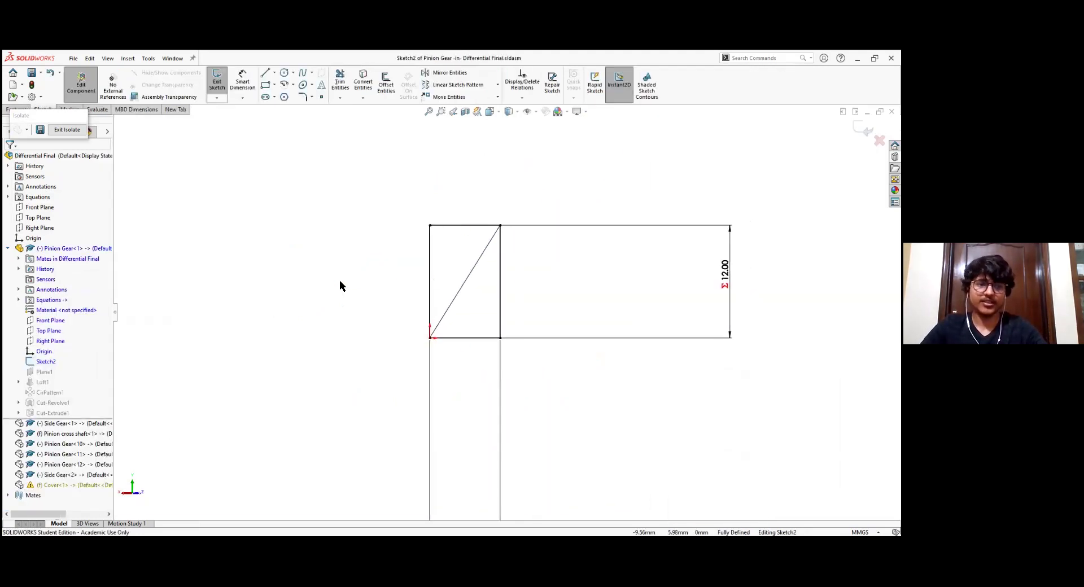
pyautogui.scroll(-3, 367, 295)
pyautogui.keyDown('ctrl'); pyautogui.moveTo(399, 303); pyautogui.dragTo(303, 307, button='middle'); pyautogui.keyUp('ctrl')
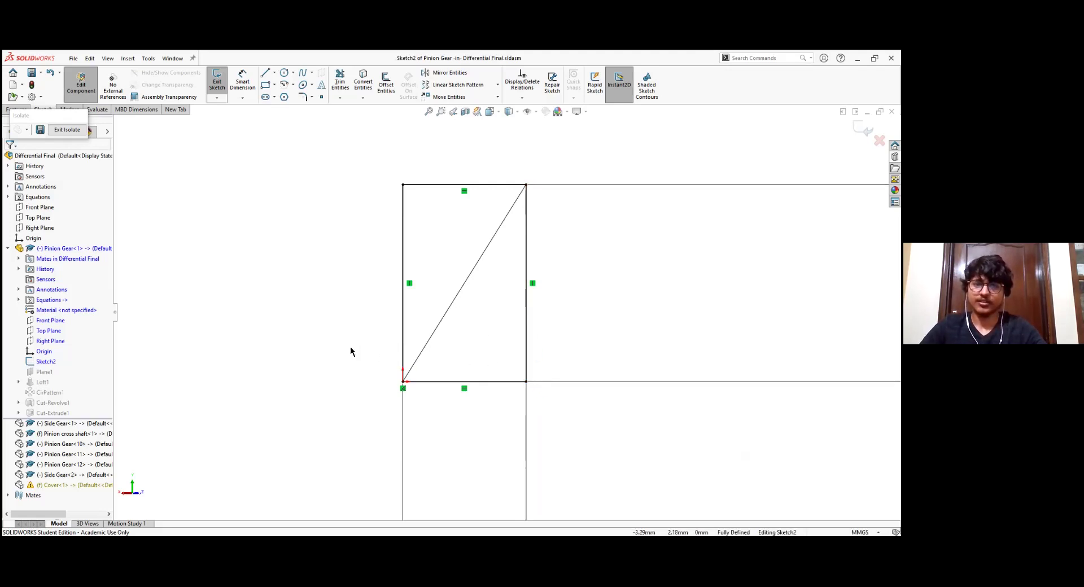
pyautogui.scroll(1, 474, 293)
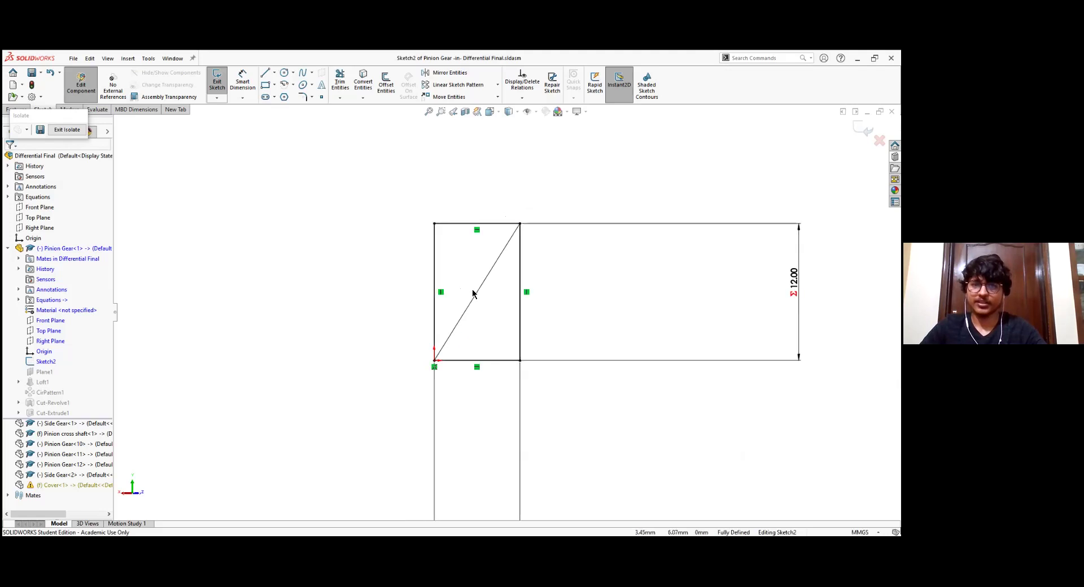
pyautogui.scroll(1, 564, 322)
pyautogui.scroll(1, 580, 297)
pyautogui.keyDown('ctrl'); pyautogui.moveTo(580, 297); pyautogui.dragTo(556, 262, button='middle'); pyautogui.keyUp('ctrl')
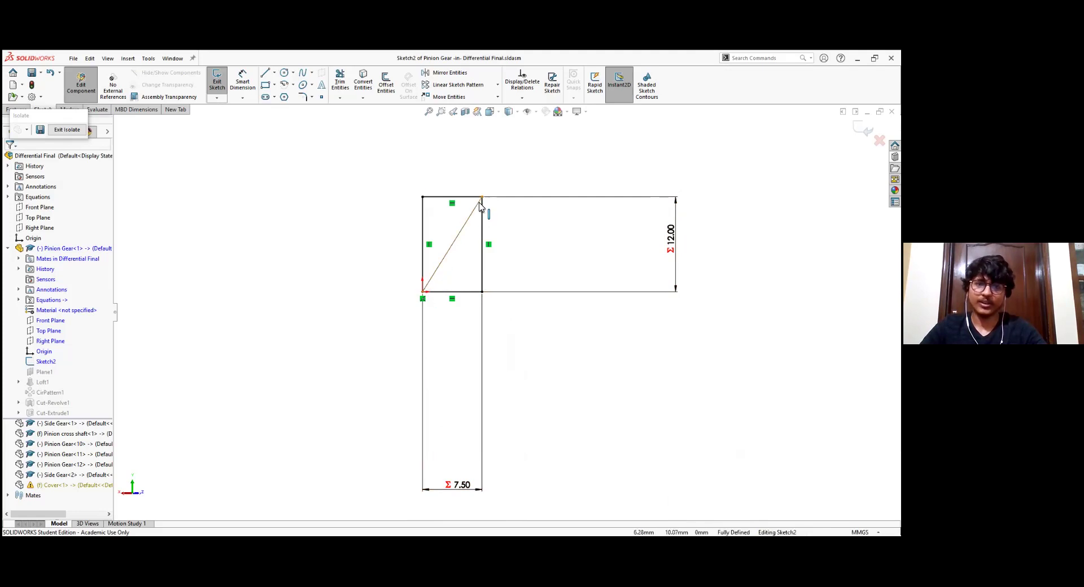
pyautogui.click(220, 84)
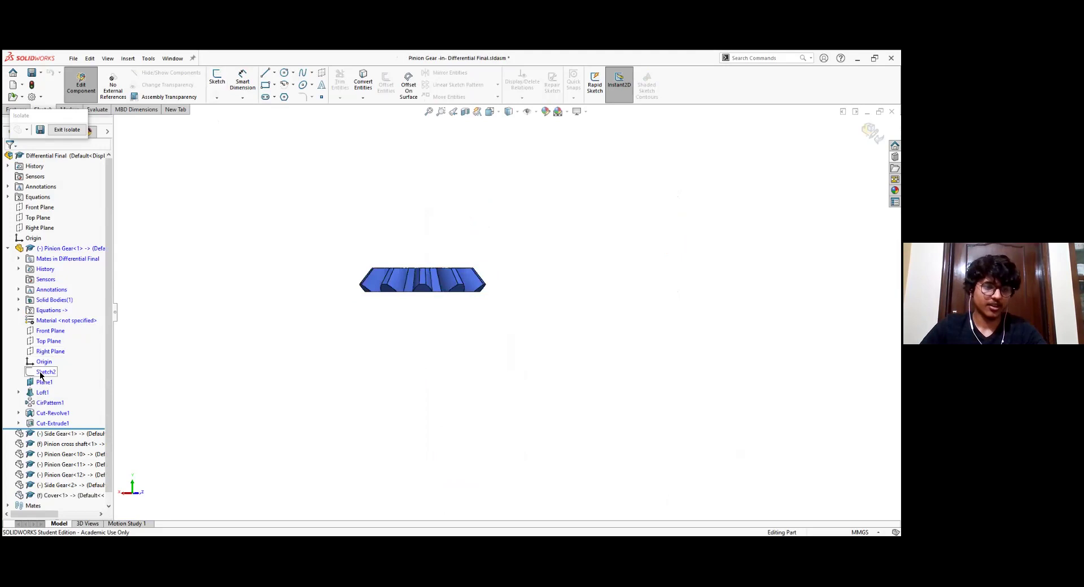
# Edit Sketch3 under Loft1 and show its equations, including D1@Sketch2 12mm and scale1 0.75
pyautogui.click(19, 392)
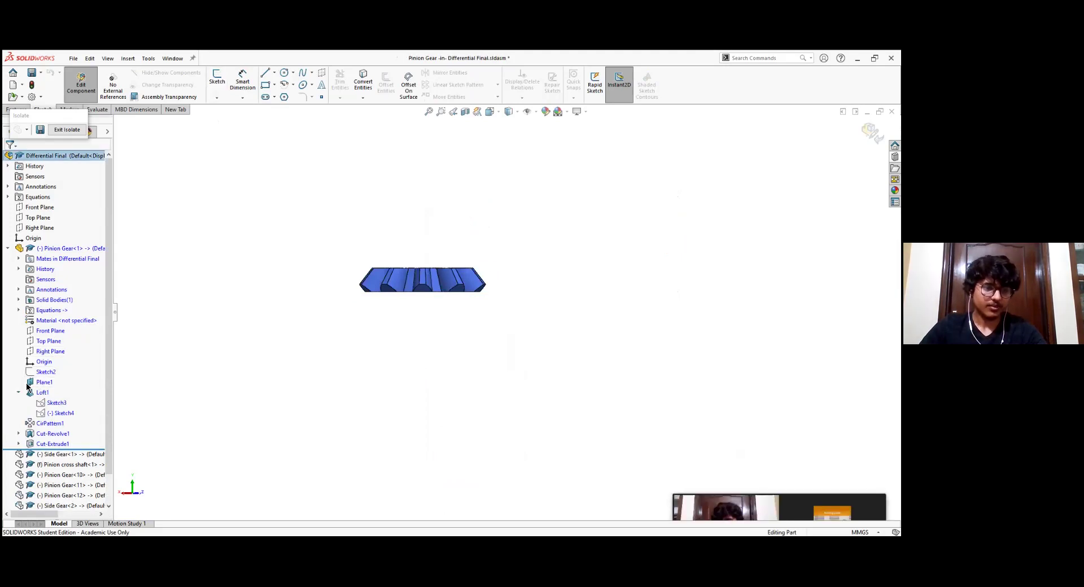
pyautogui.click(56, 402)
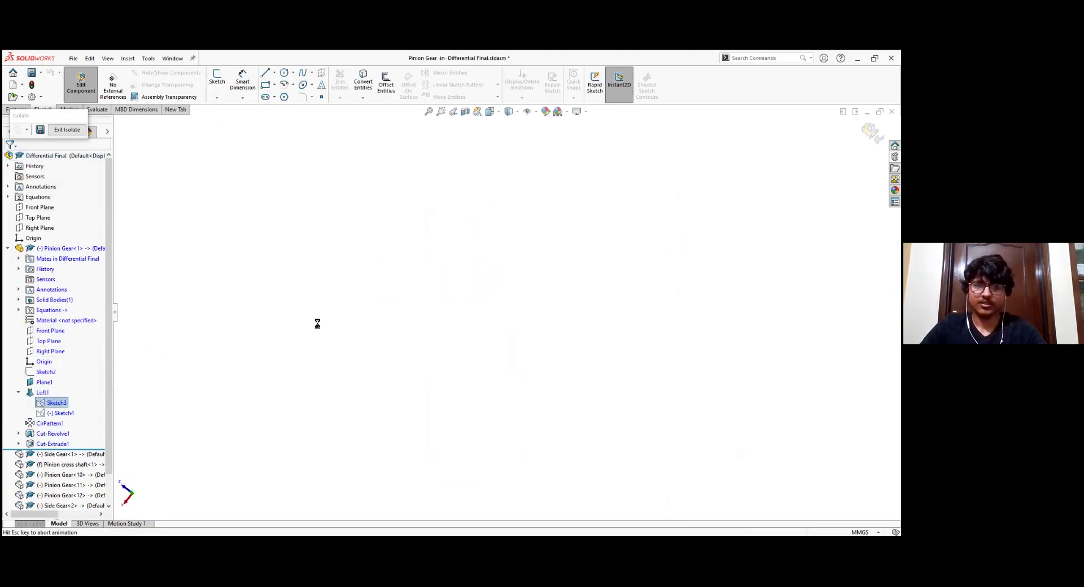
pyautogui.scroll(-3, 497, 295)
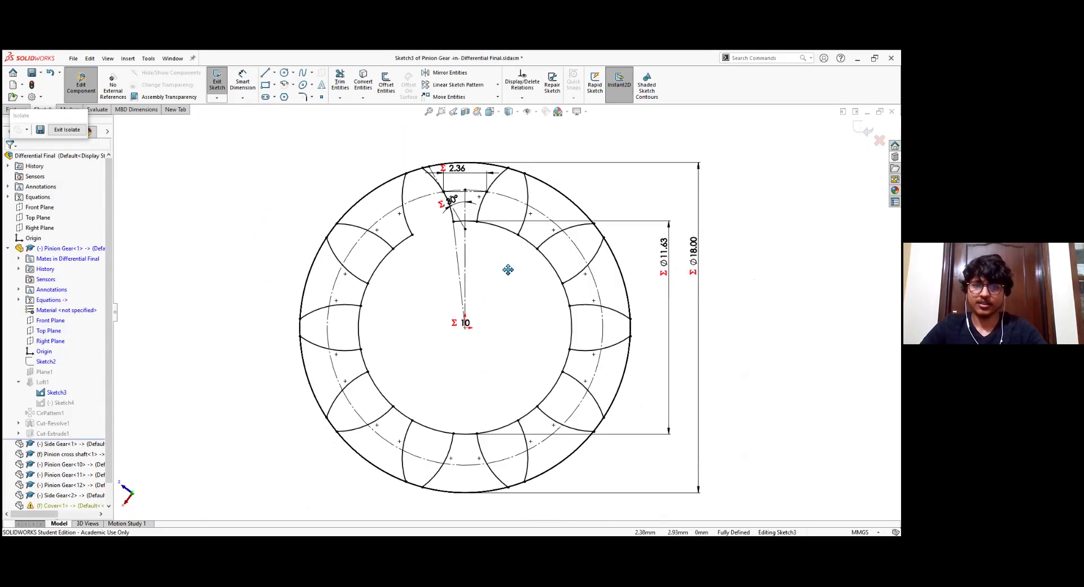
pyautogui.scroll(3, 521, 282)
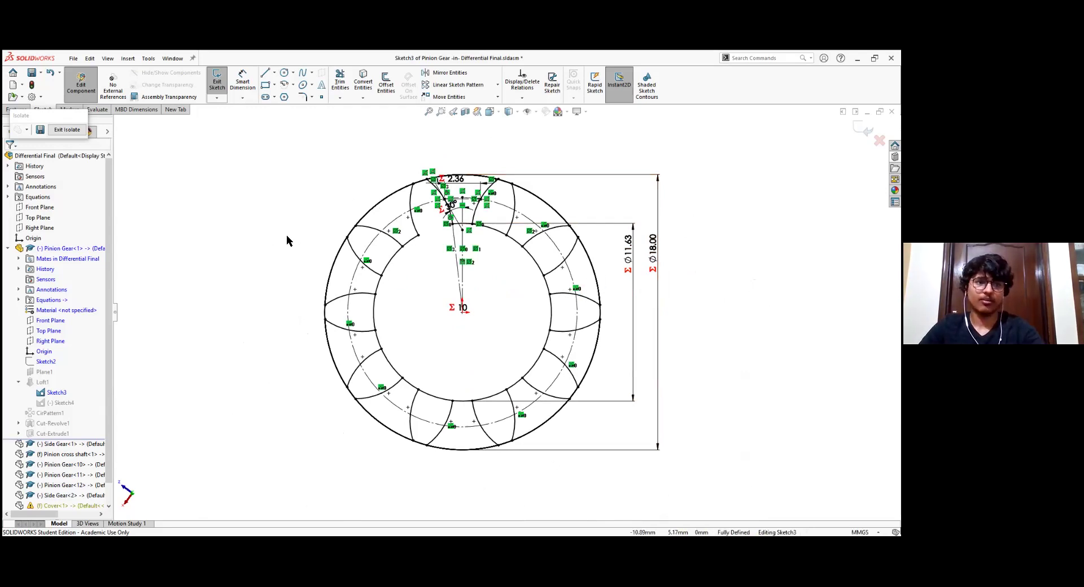
pyautogui.hotkey('ctrl', 'e')
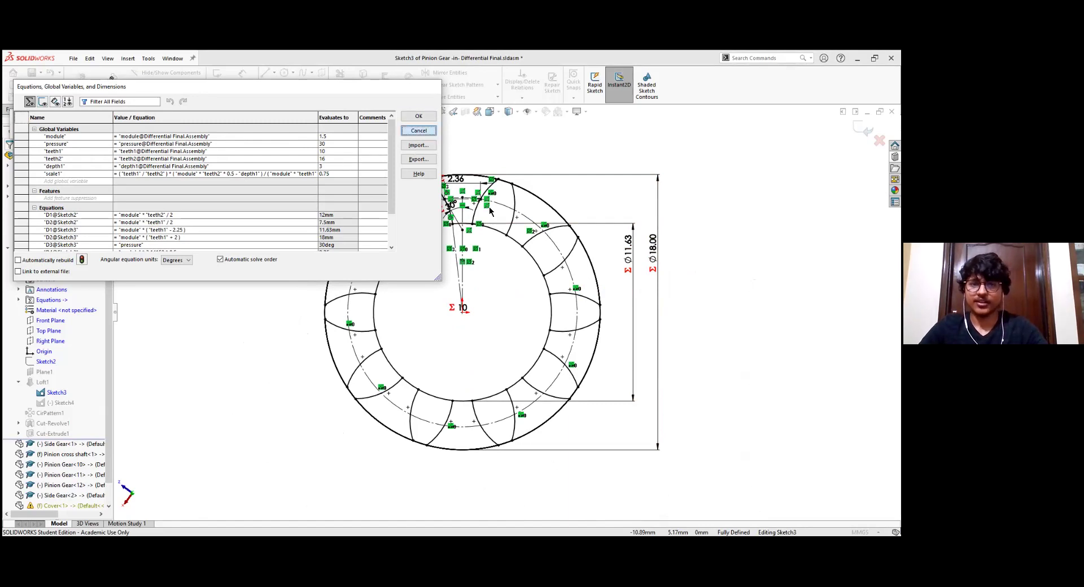
# Drive the tooth sketch's Ø11.63 root and outer diameter dimensions with module and teeth equations
pyautogui.scroll(-2, 490, 211)
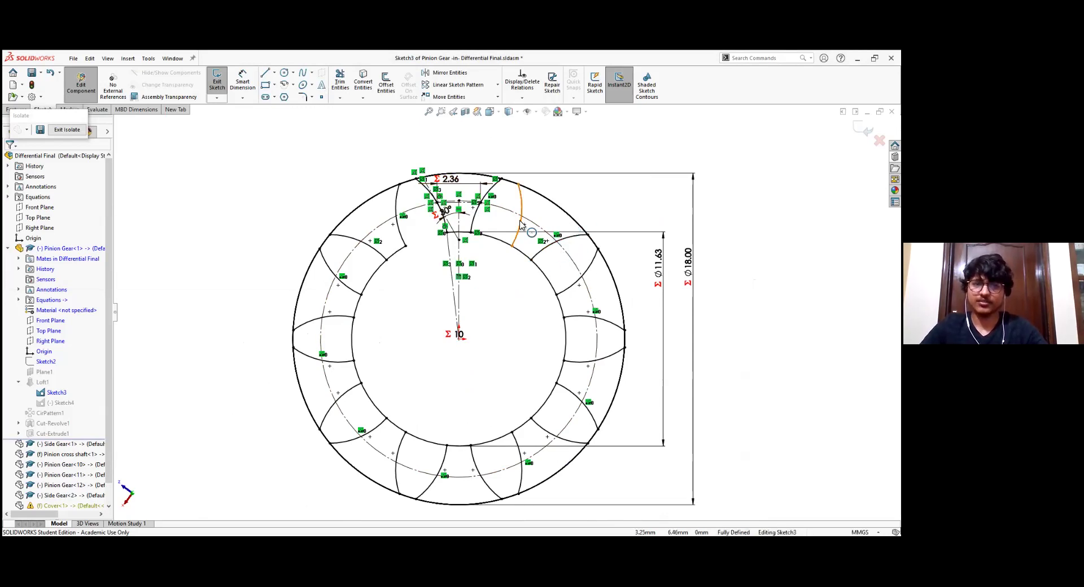
pyautogui.scroll(1, 519, 225)
pyautogui.scroll(-1, 515, 226)
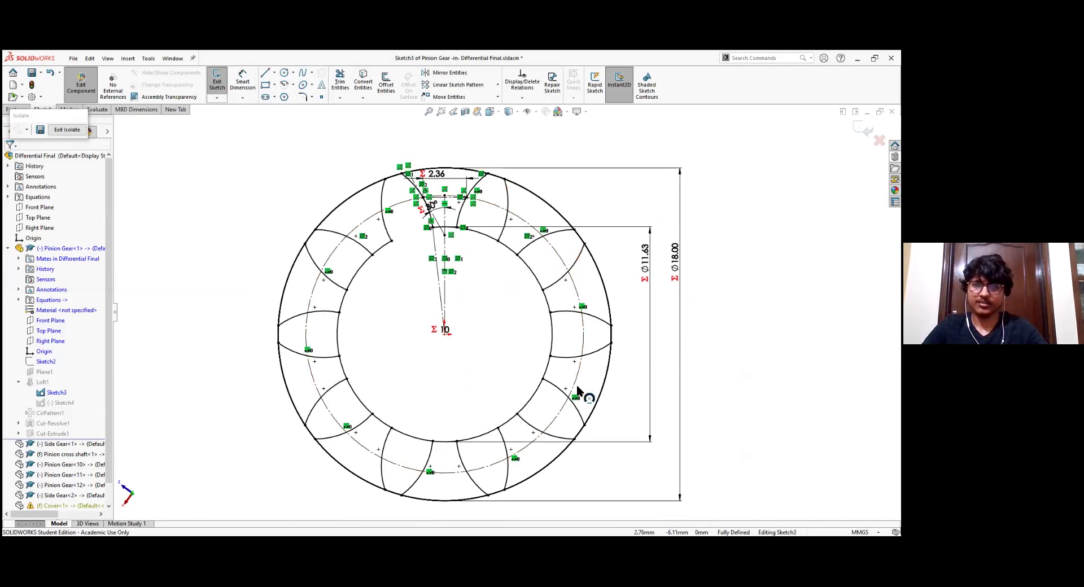
pyautogui.click(644, 262)
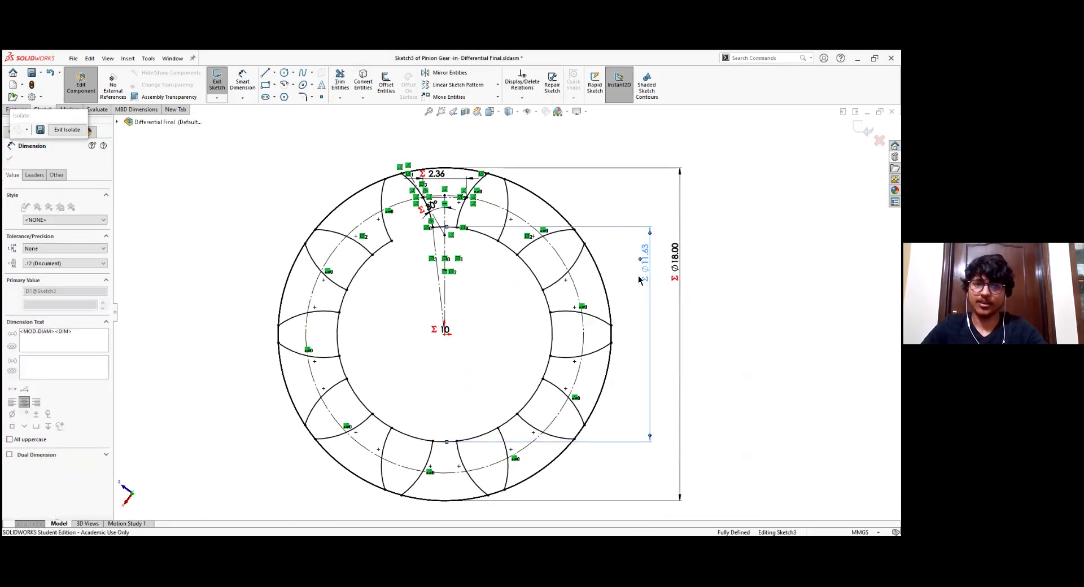
pyautogui.doubleClick(640, 279)
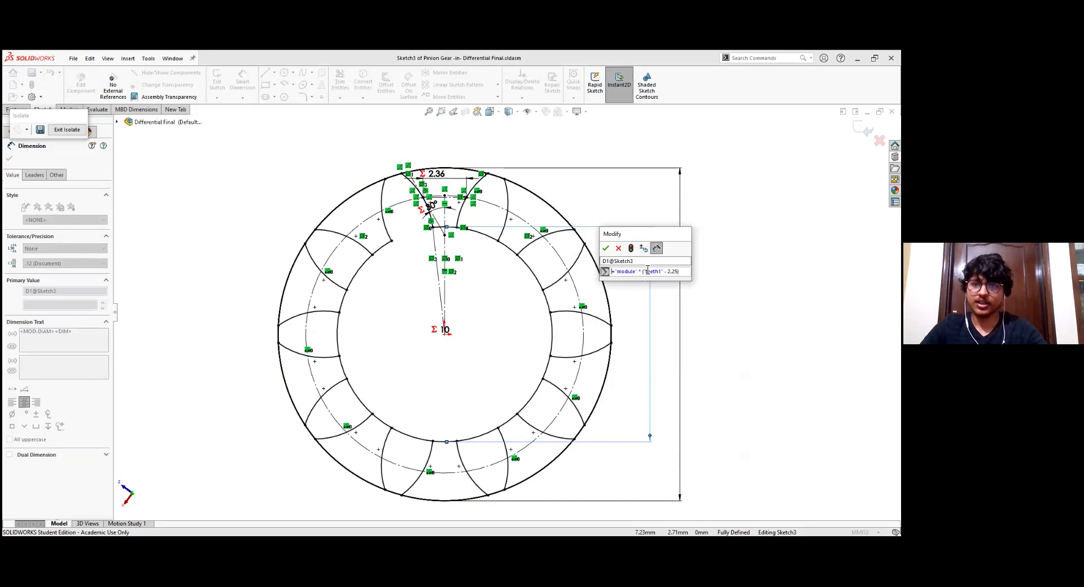
pyautogui.press('Return')
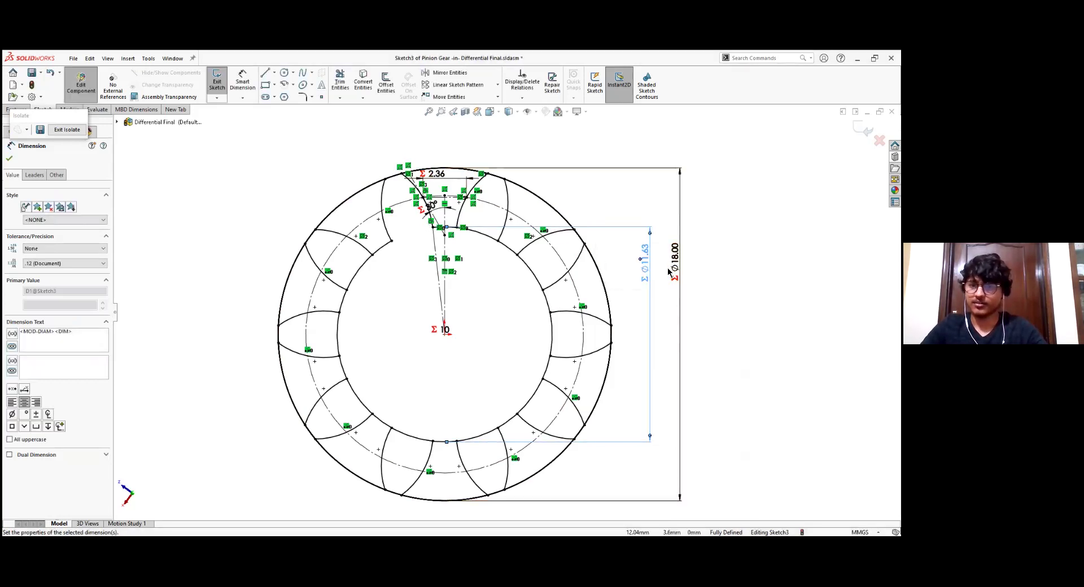
pyautogui.scroll(1, 657, 334)
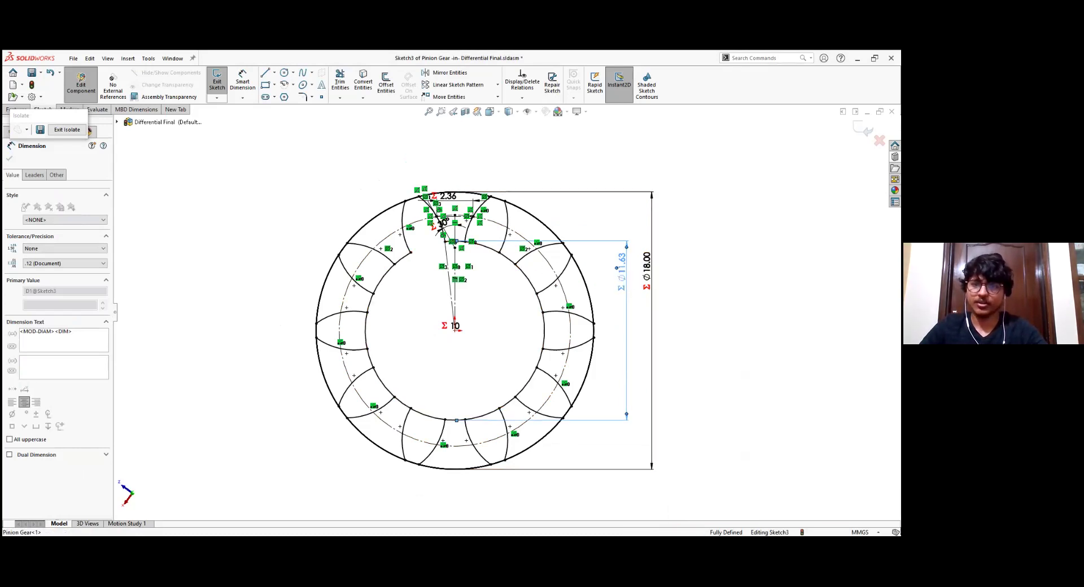
pyautogui.doubleClick(622, 287)
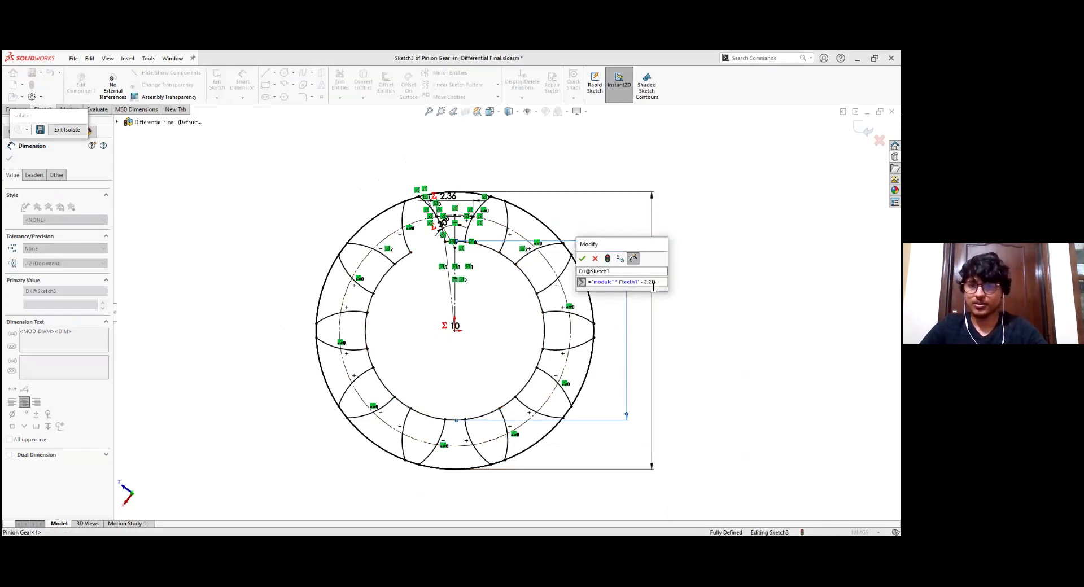
pyautogui.click(595, 259)
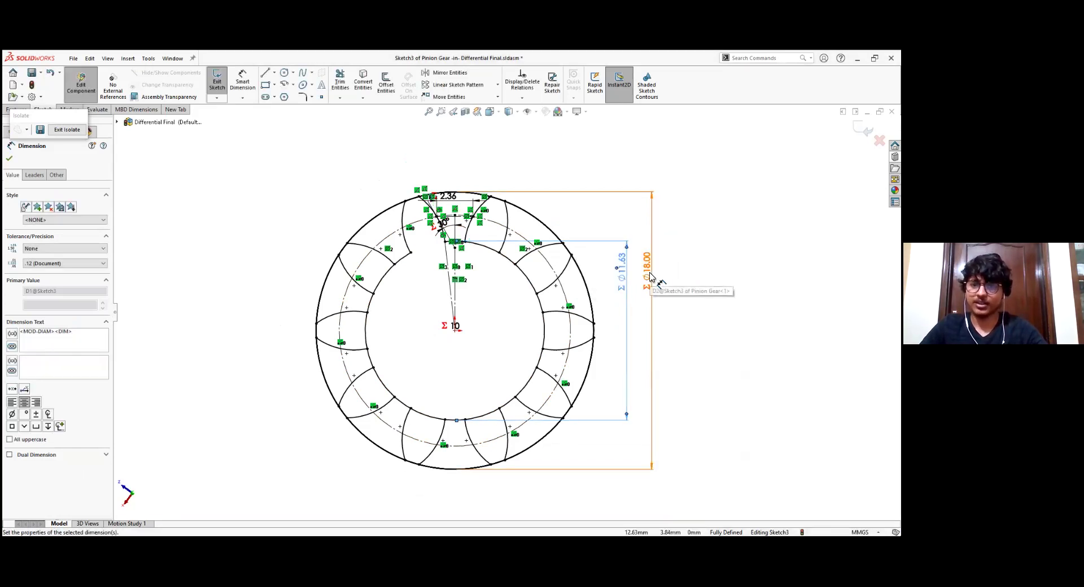
pyautogui.doubleClick(650, 272)
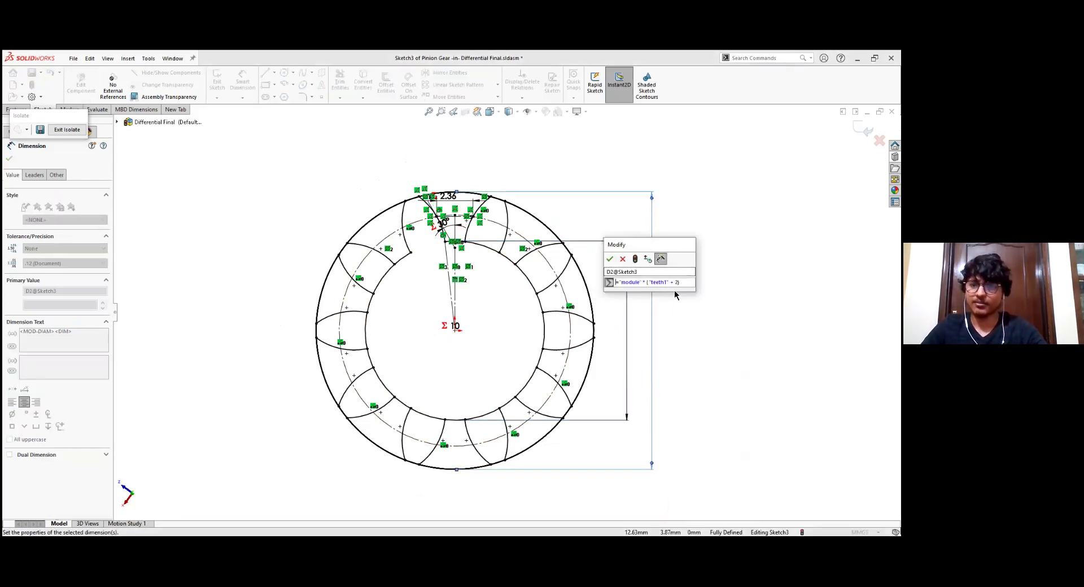
pyautogui.click(609, 259)
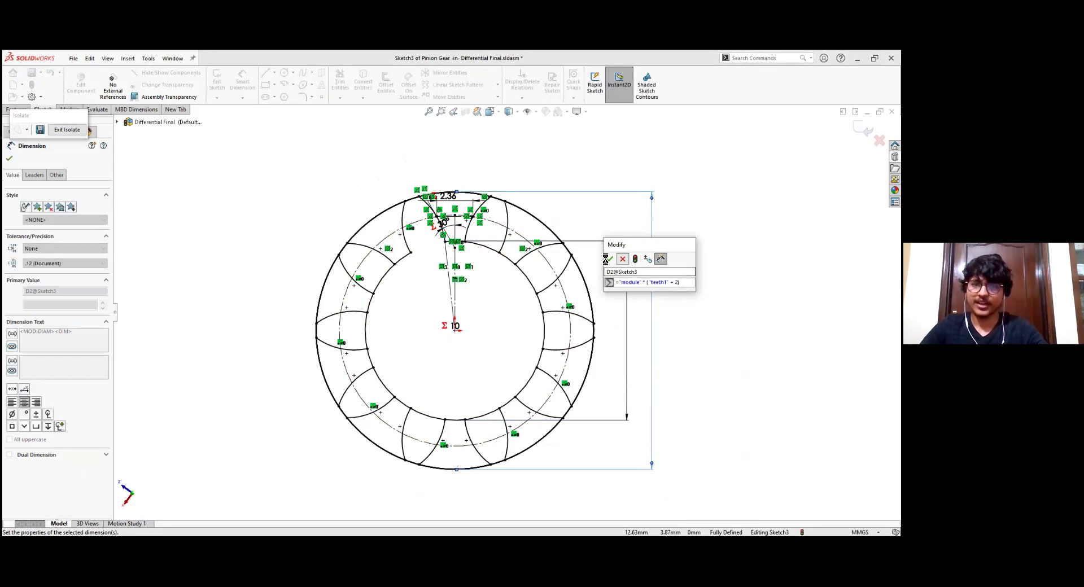
pyautogui.scroll(-3, 510, 257)
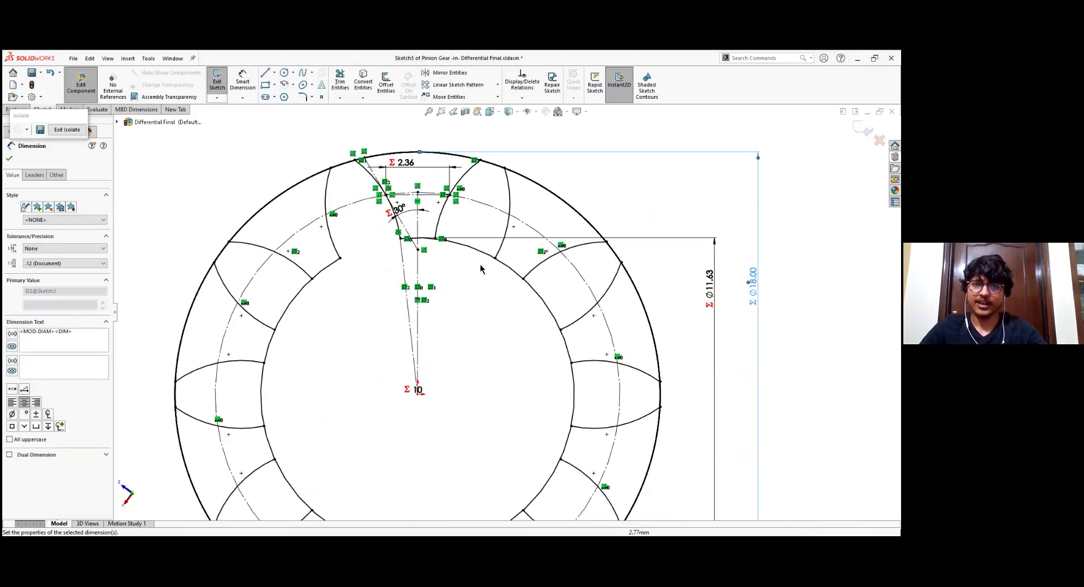
pyautogui.click(482, 278)
# Link the 30° tooth angle to the pressure variable and rebuild the pinion gear
pyautogui.hotkey('ctrl', '7')
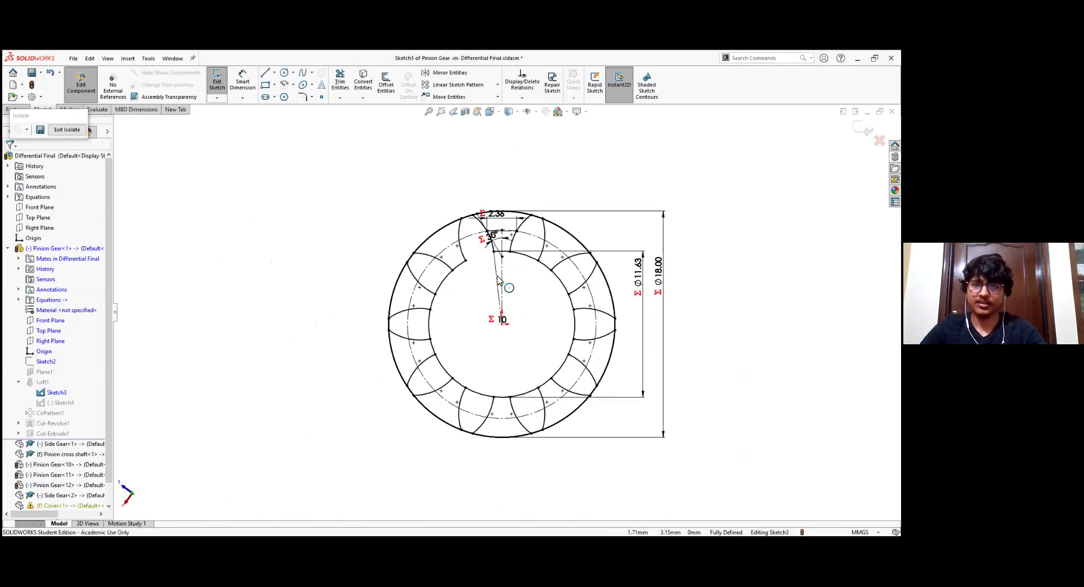
pyautogui.scroll(-3, 477, 299)
pyautogui.scroll(-1, 477, 299)
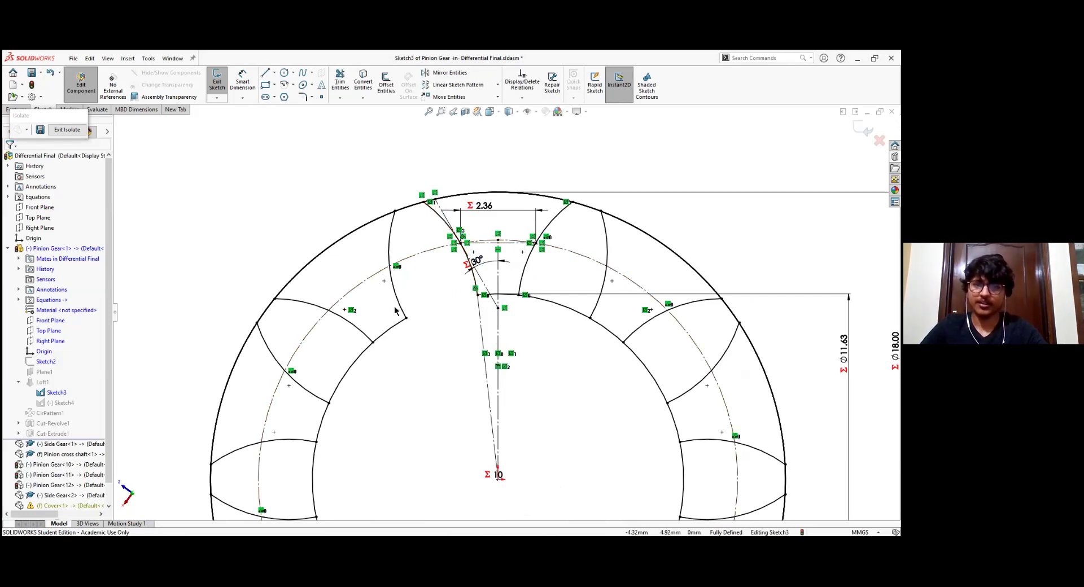
pyautogui.scroll(-3, 490, 270)
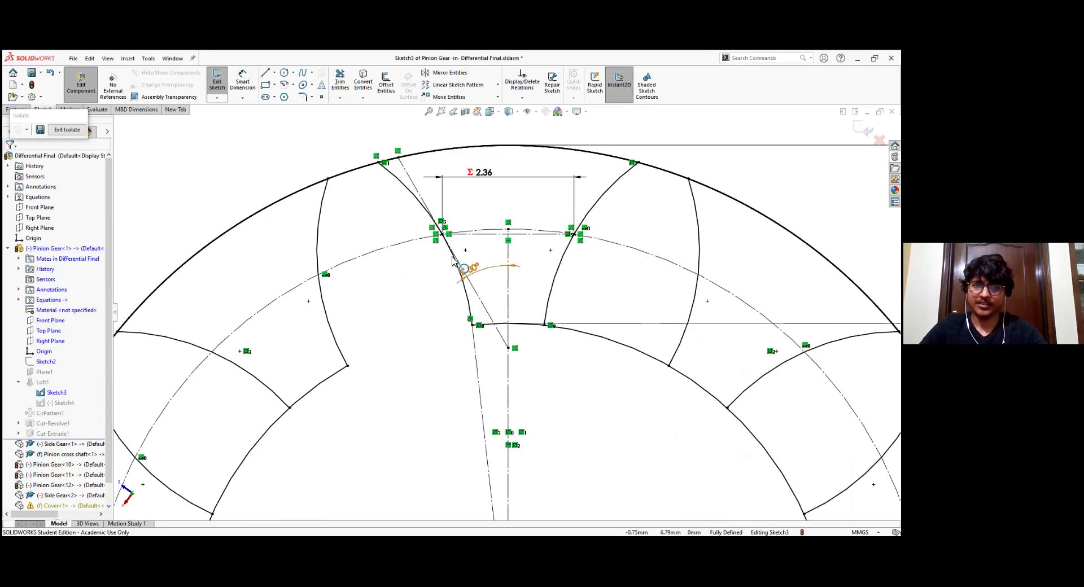
pyautogui.click(477, 271)
pyautogui.doubleClick(473, 269)
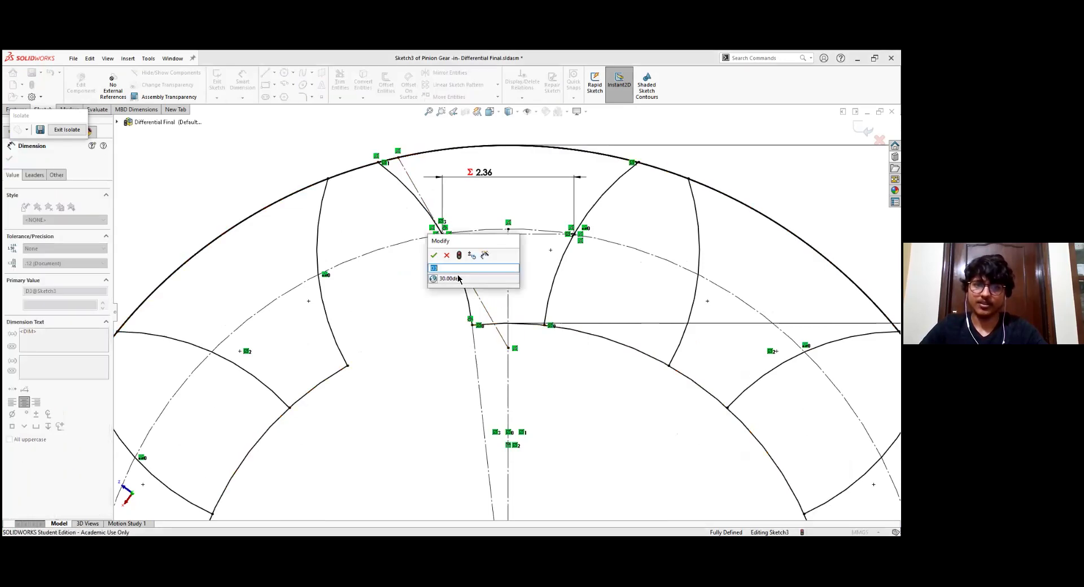
pyautogui.click(437, 279)
pyautogui.write('="pressure')
pyautogui.click(459, 286)
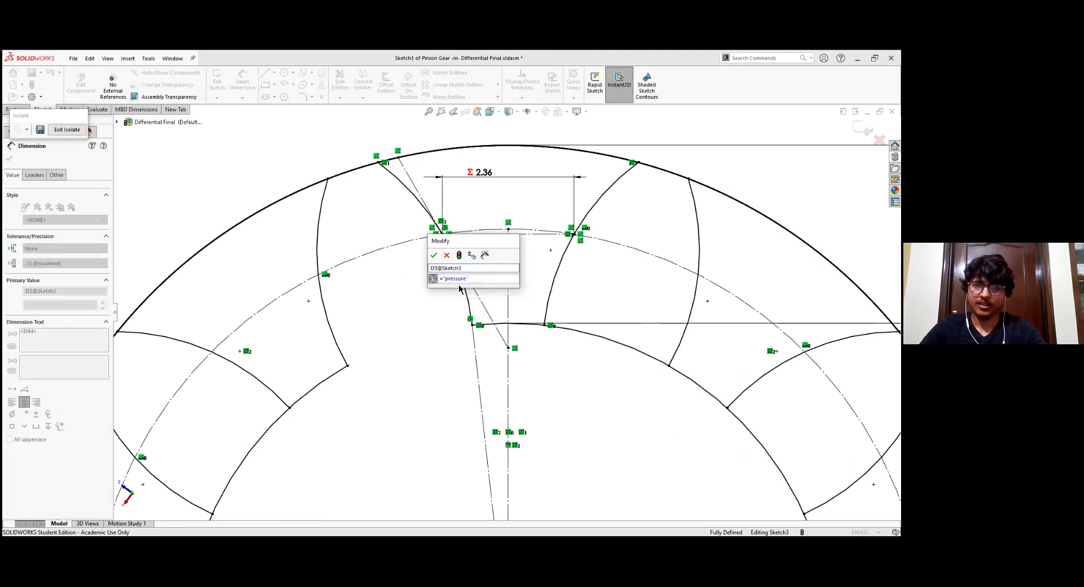
pyautogui.click(434, 256)
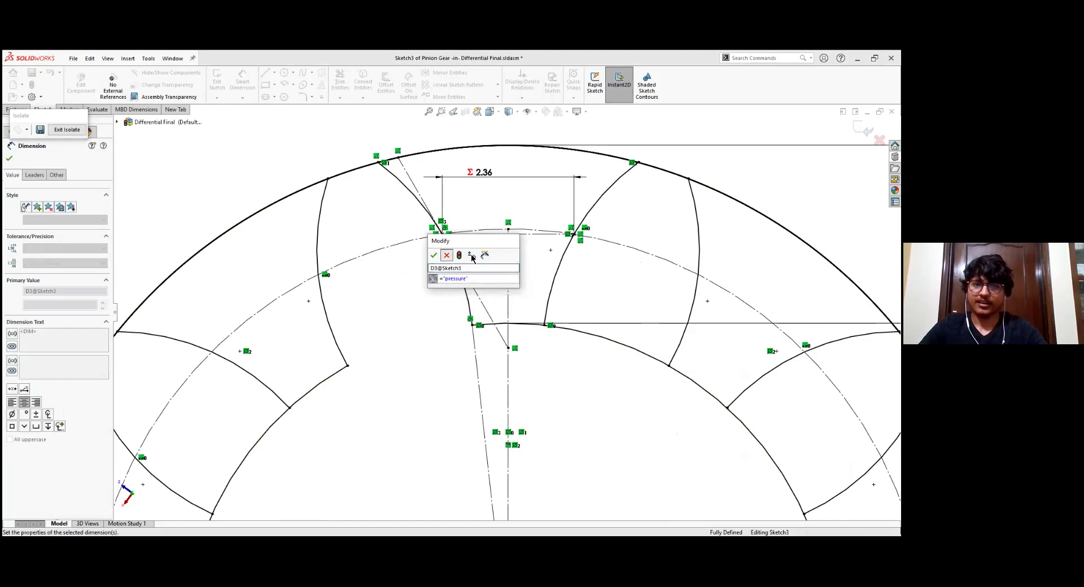
pyautogui.hotkey('ctrl', 'b')
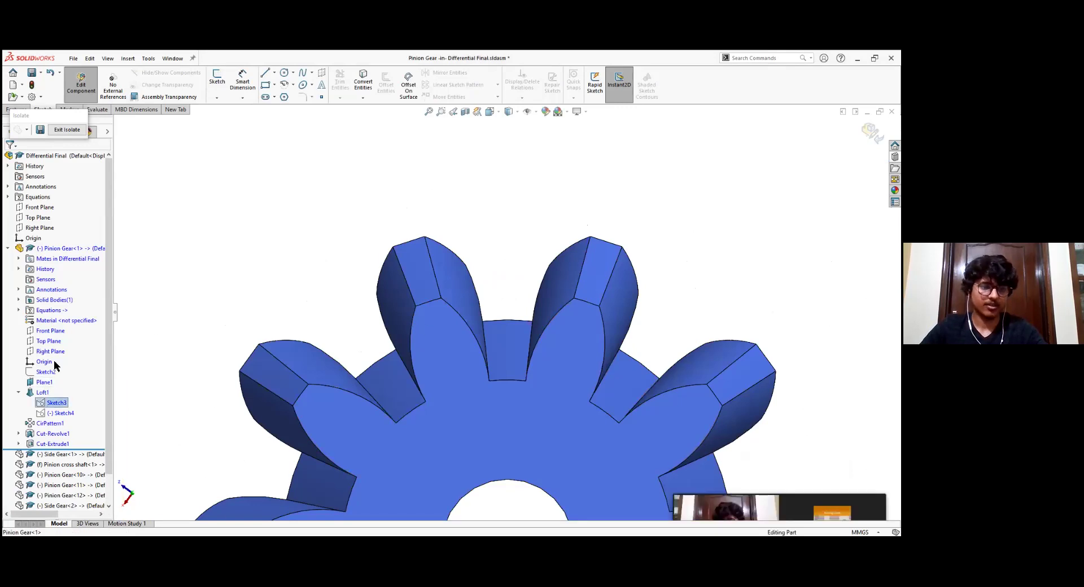
# Reopen Sketch3 and drive its tooth-count dimension of 10 with the teeth1 variable
pyautogui.rightClick(51, 402)
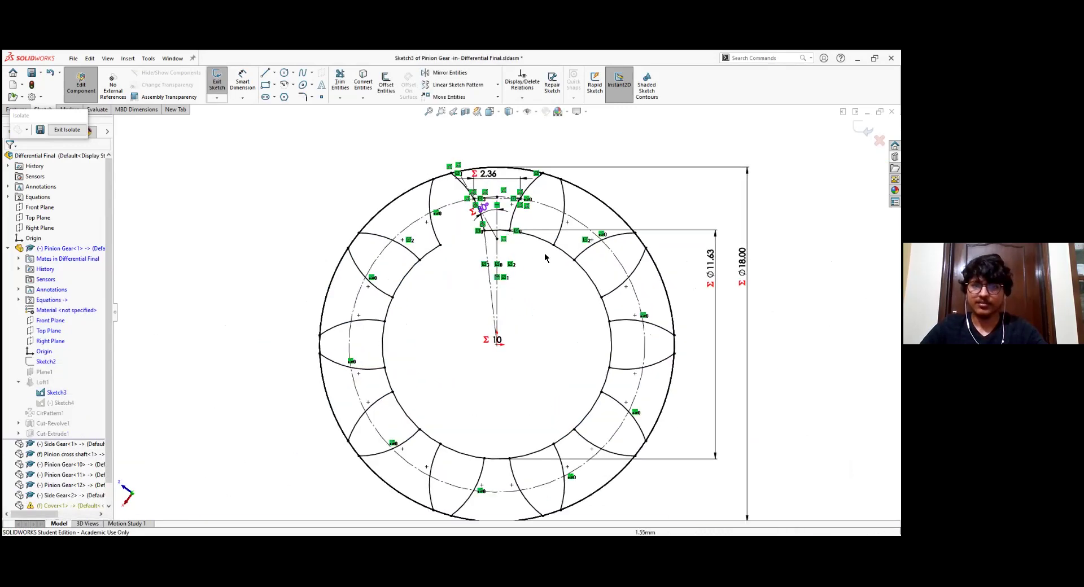
pyautogui.scroll(-3, 512, 275)
pyautogui.scroll(2, 429, 169)
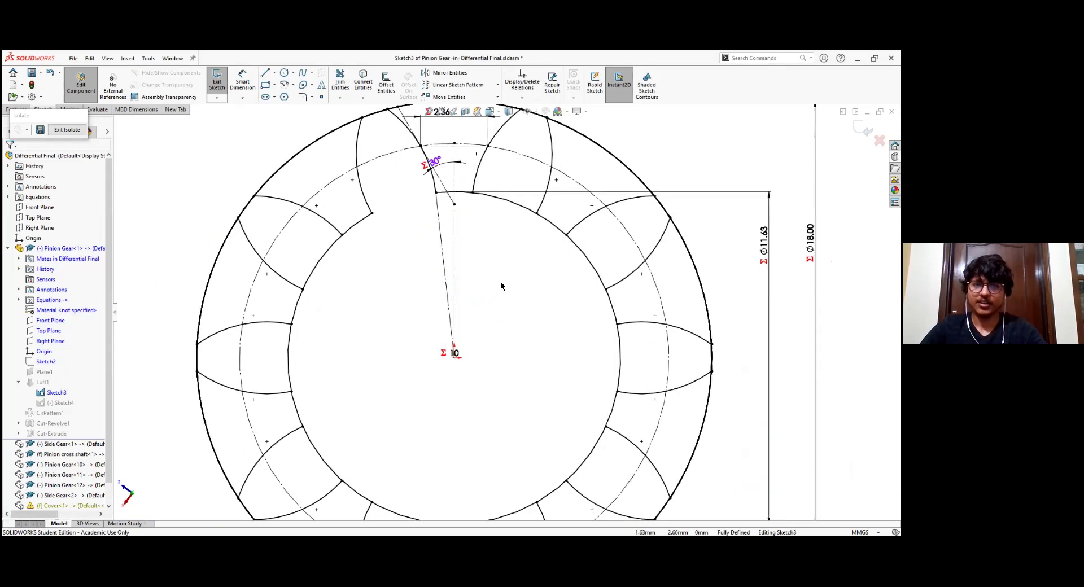
pyautogui.scroll(2, 502, 283)
pyautogui.scroll(1, 515, 296)
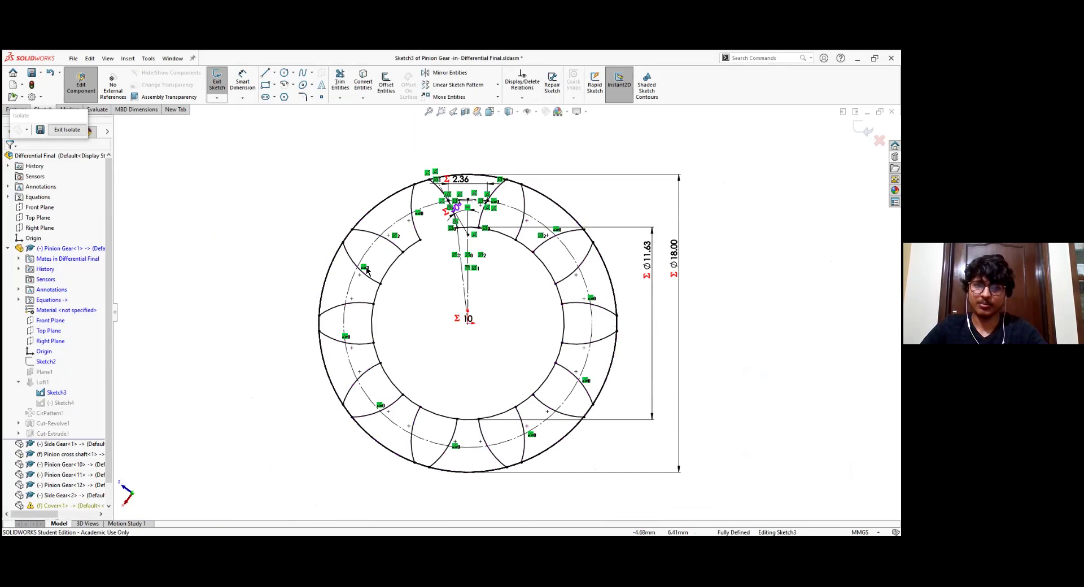
pyautogui.click(468, 321)
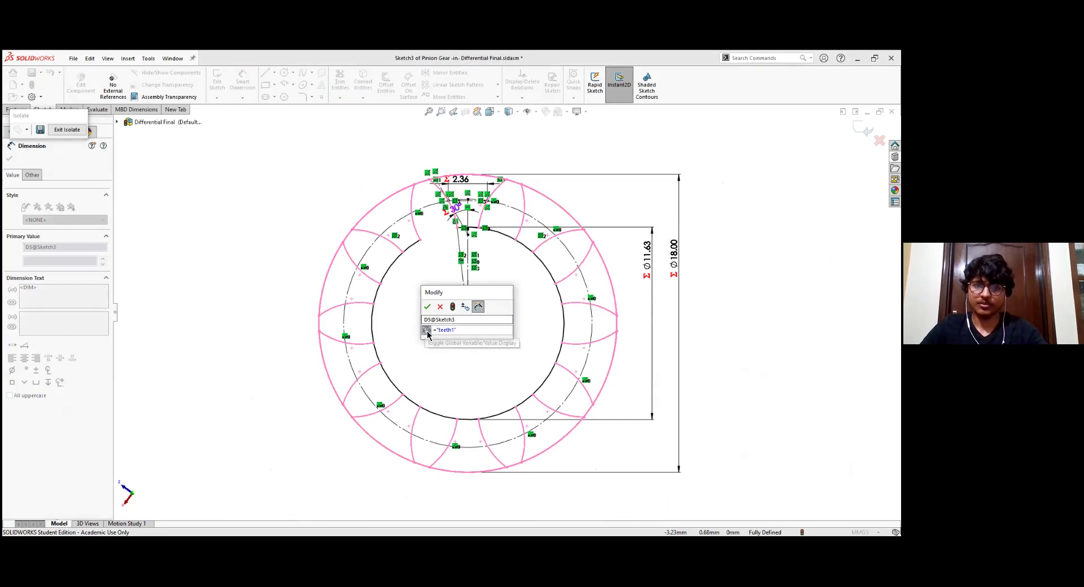
pyautogui.click(439, 307)
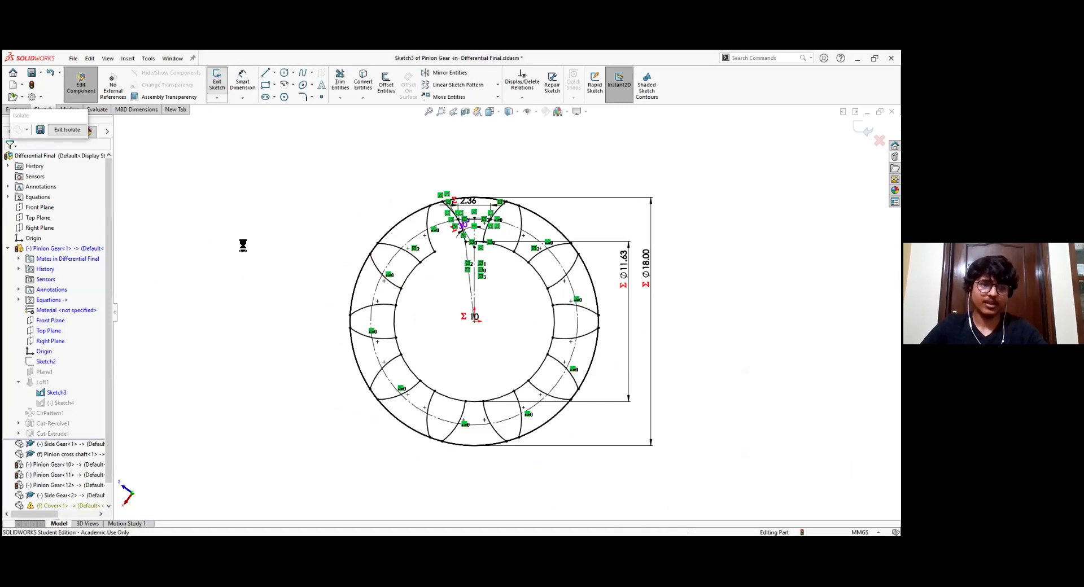
pyautogui.moveTo(418, 337); pyautogui.dragTo(470, 350, button='middle')
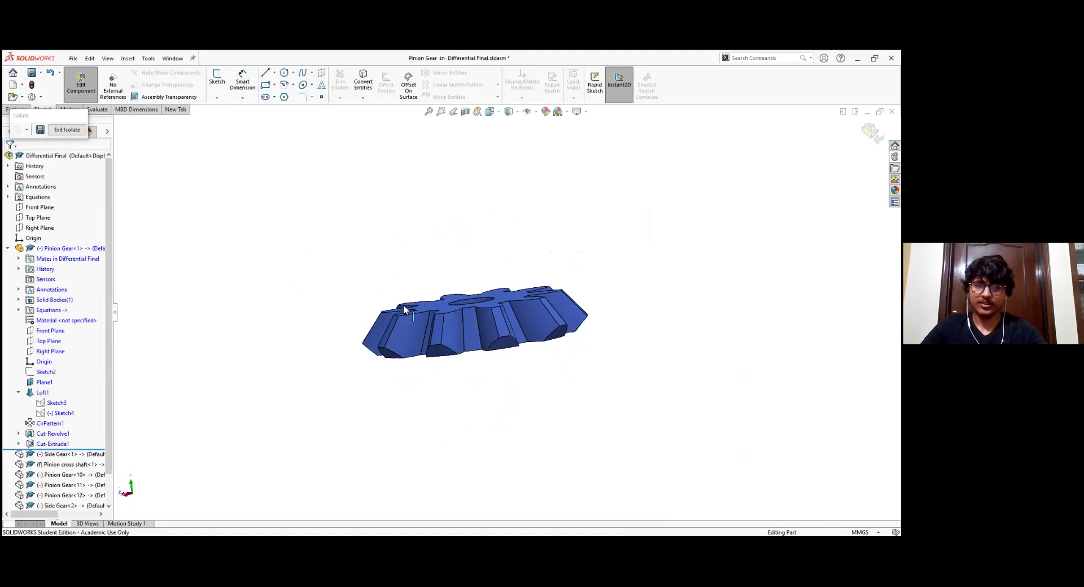
pyautogui.click(48, 382)
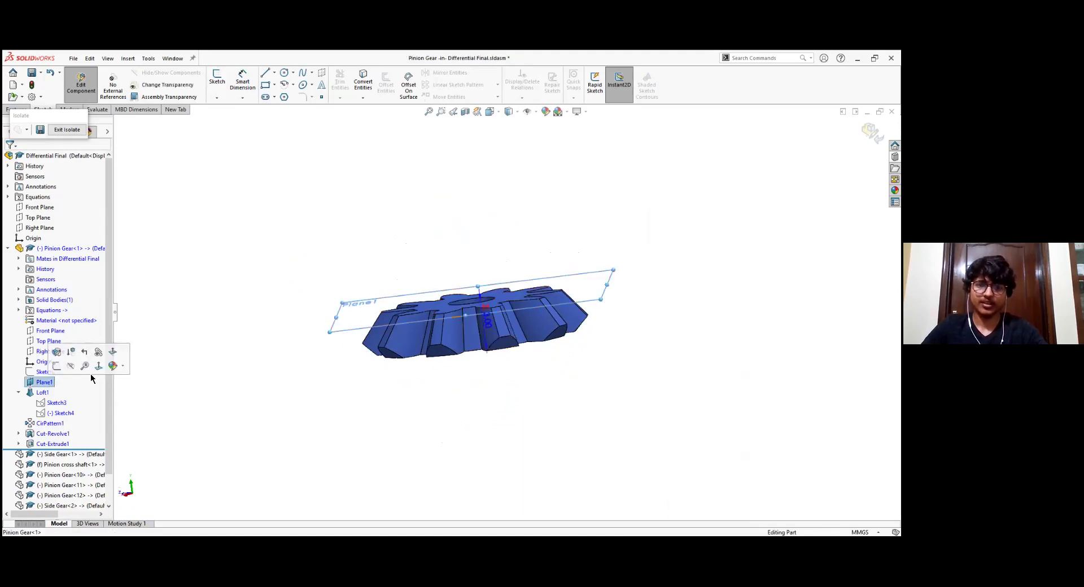
pyautogui.hotkey('ctrl', '1')
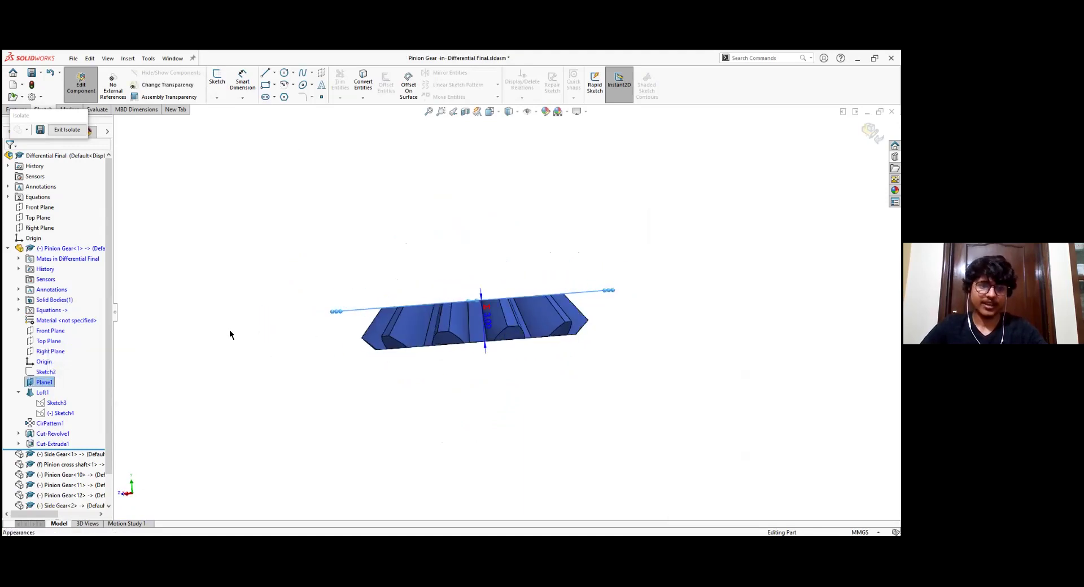
pyautogui.click(229, 330)
pyautogui.moveTo(327, 261); pyautogui.dragTo(327, 428, button='middle')
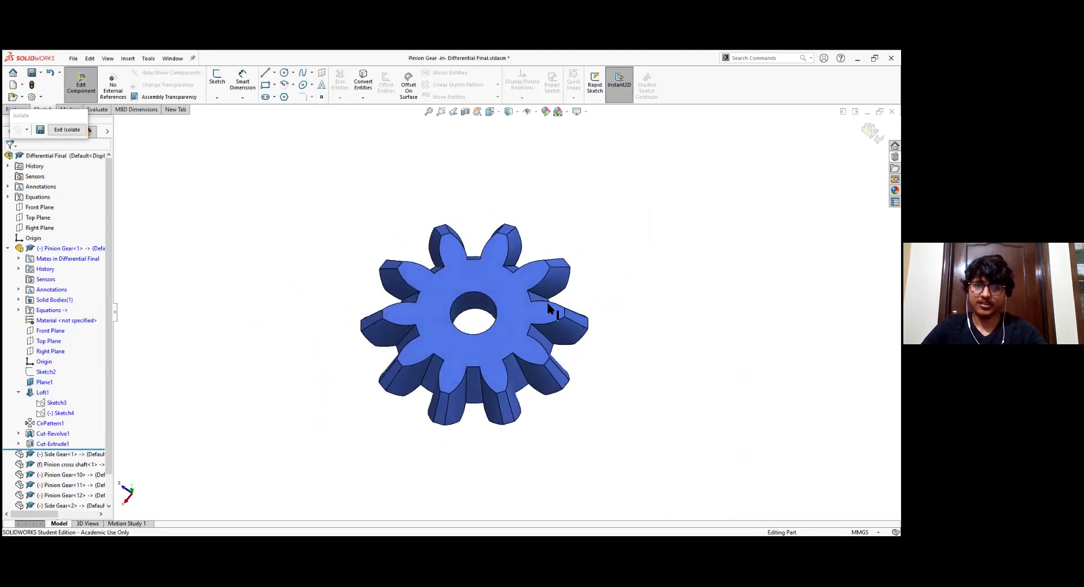
pyautogui.moveTo(547, 305); pyautogui.dragTo(531, 293, button='middle')
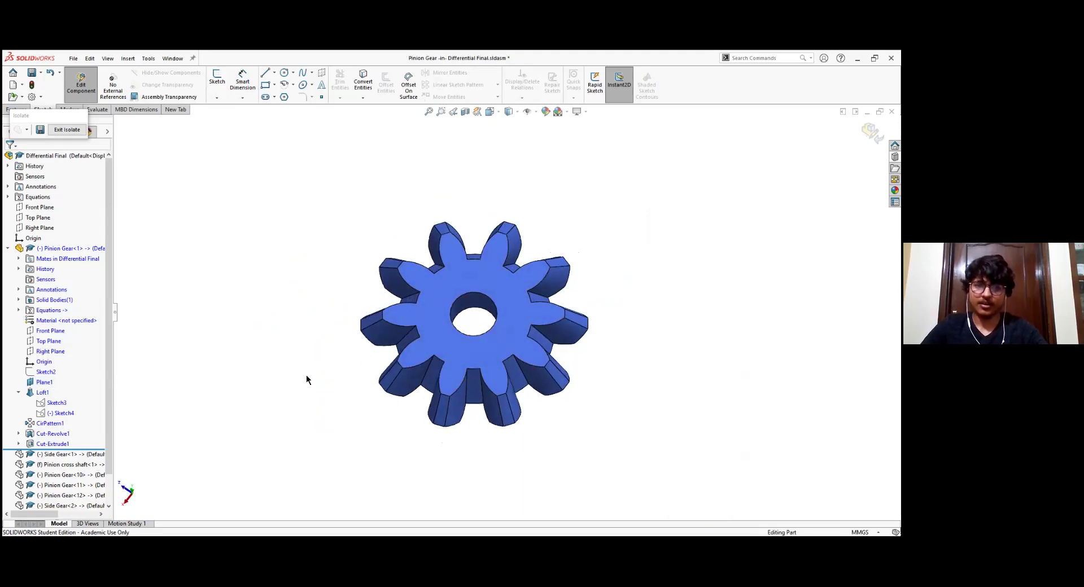
pyautogui.hotkey('ctrl', '1')
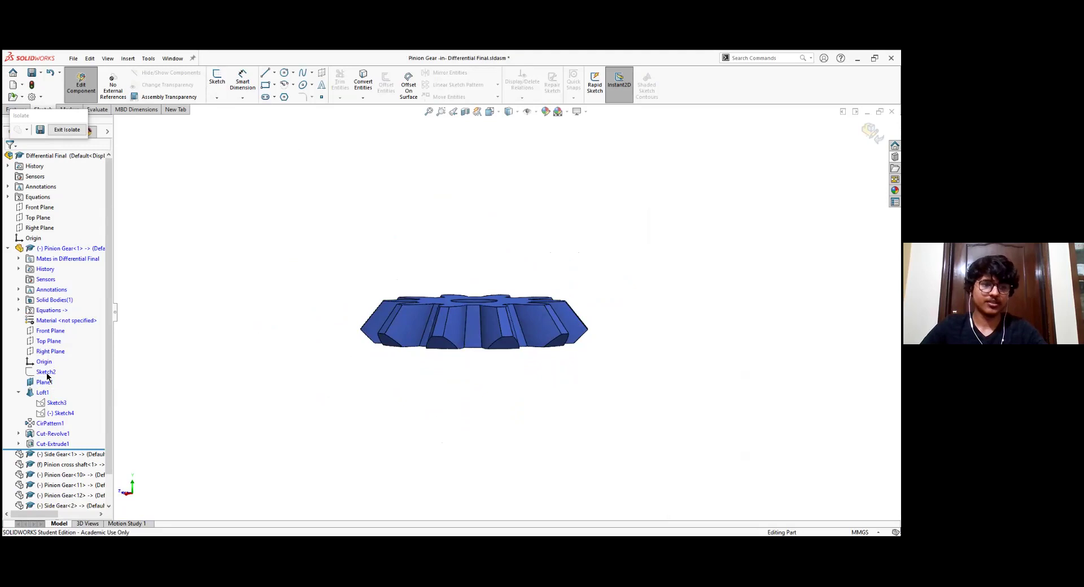
pyautogui.click(47, 377)
pyautogui.click(112, 358)
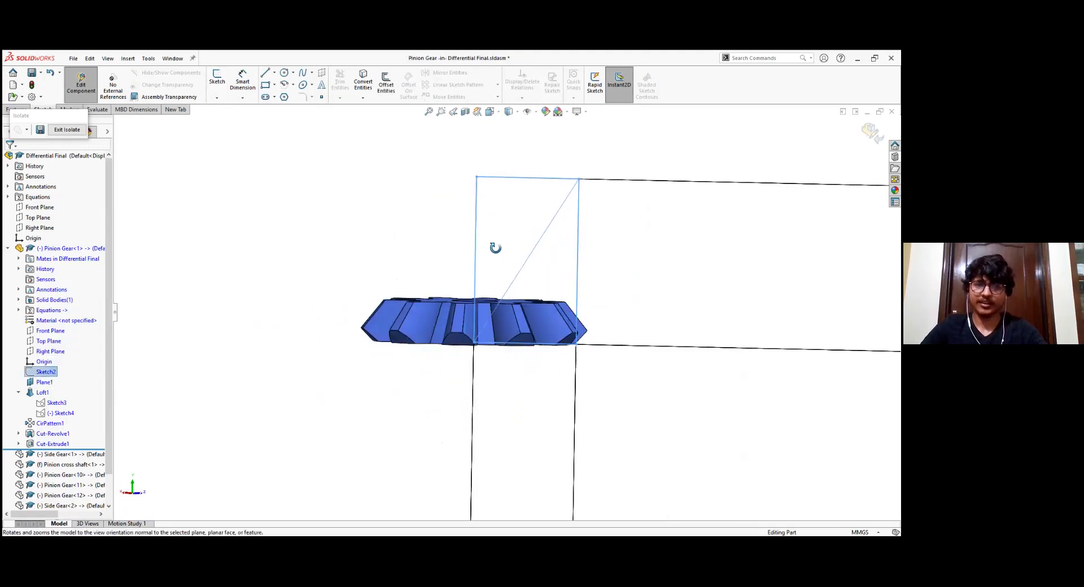
pyautogui.moveTo(496, 247)
pyautogui.mouseDown(button='middle')
pyautogui.moveTo(484, 203)
pyautogui.moveTo(563, 335)
pyautogui.mouseUp(button='middle')
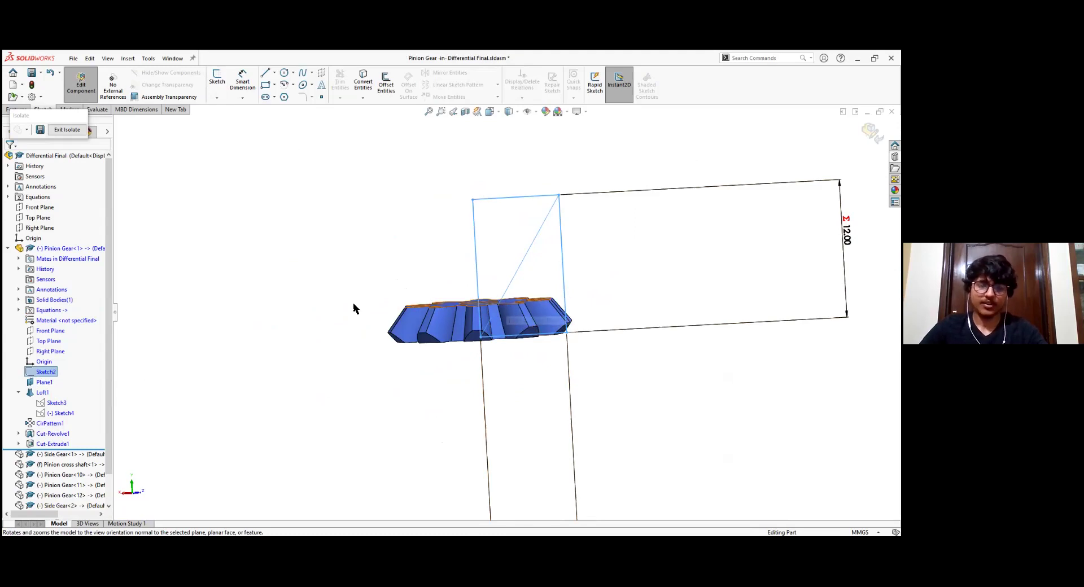
# Inspect the pinion's Loft1 and tooth circular pattern from front and tilted views
pyautogui.moveTo(353, 308); pyautogui.dragTo(254, 400, button='middle')
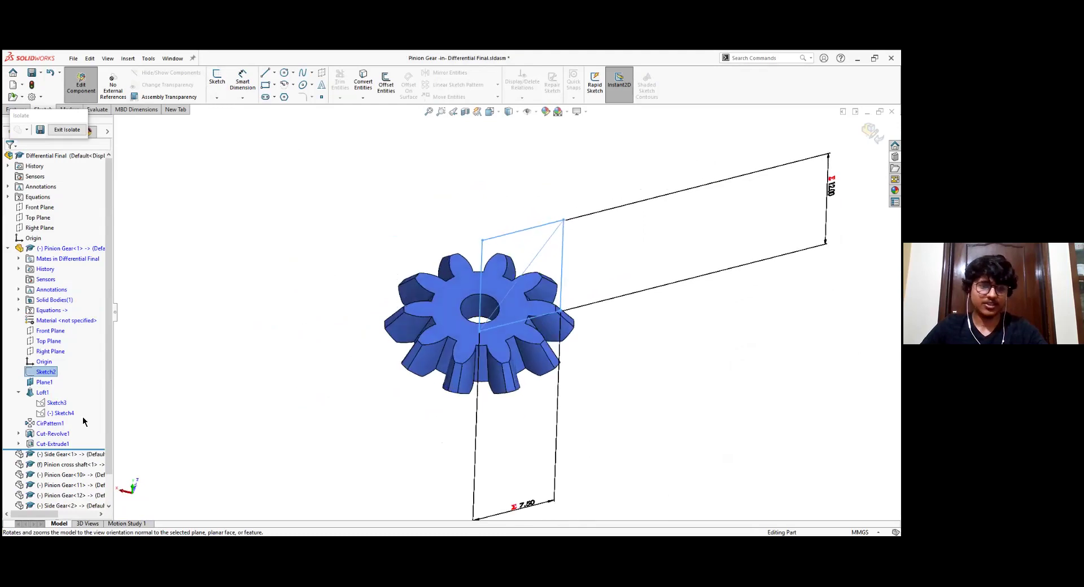
pyautogui.click(35, 392)
pyautogui.hotkey('ctrl', '1')
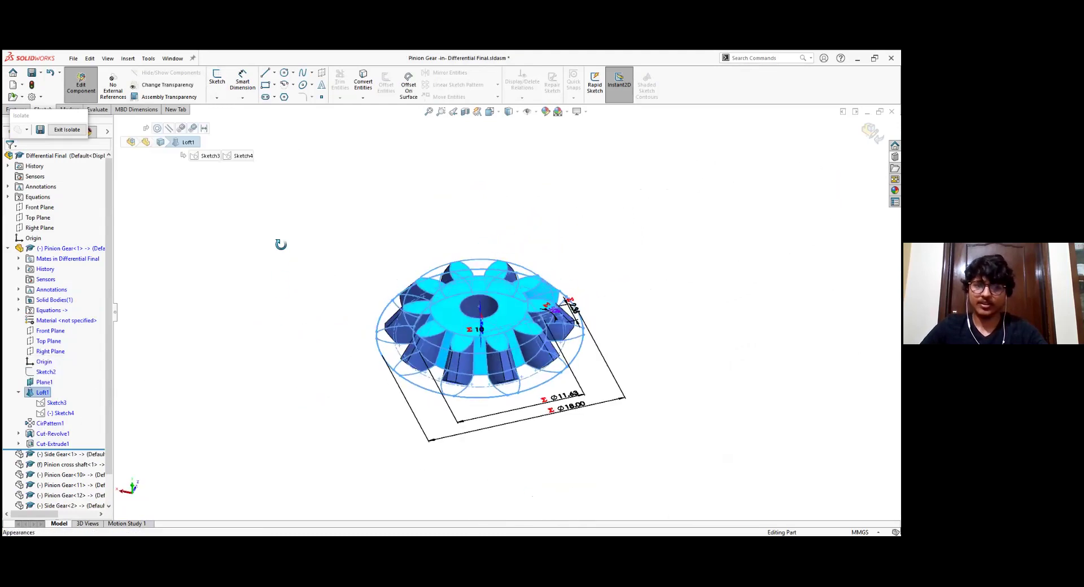
pyautogui.moveTo(270, 338); pyautogui.dragTo(272, 214, button='middle')
pyautogui.hotkey('ctrl', '1')
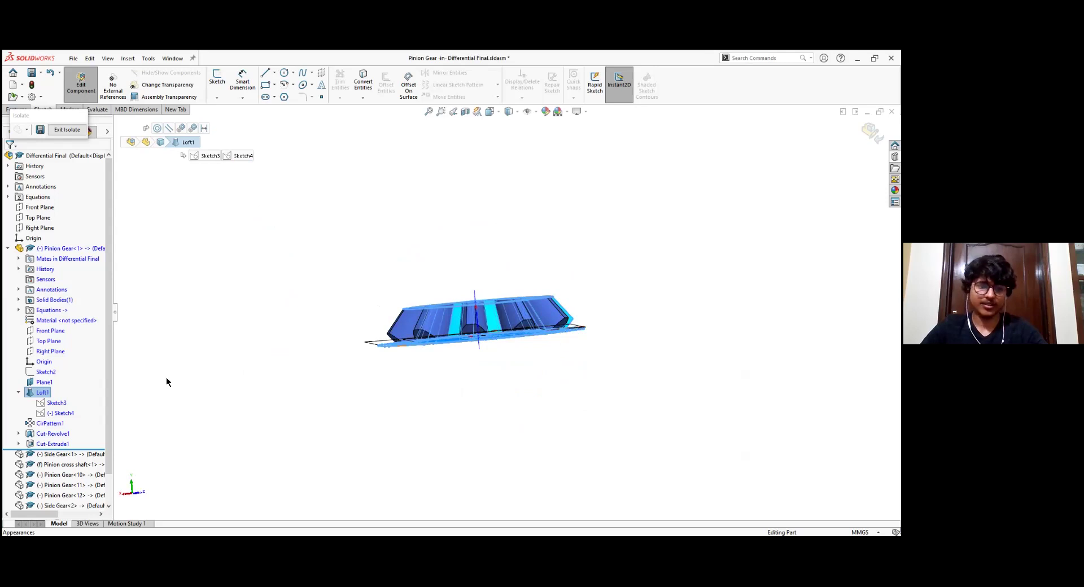
pyautogui.click(45, 423)
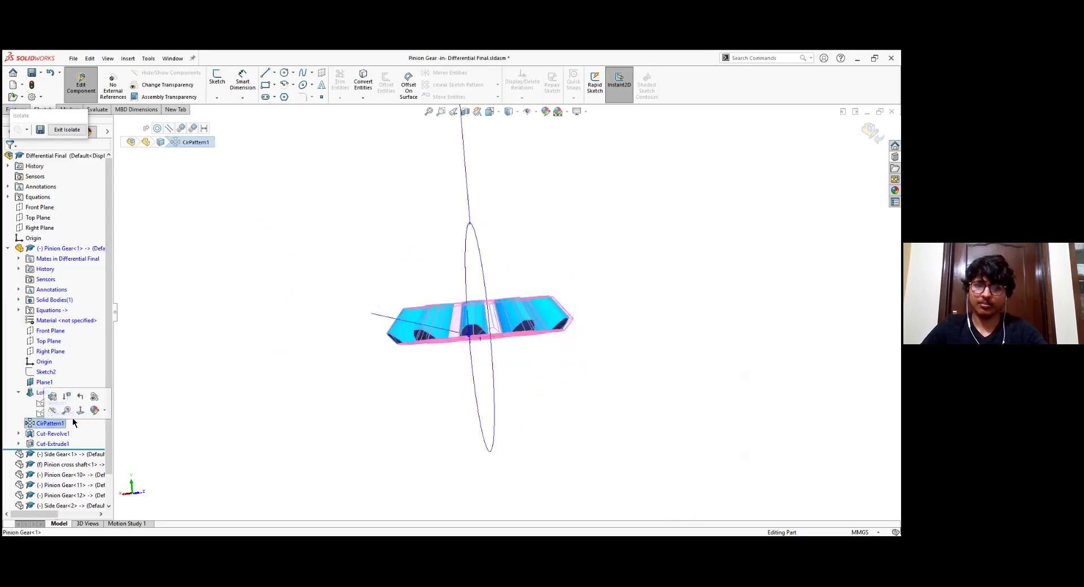
pyautogui.moveTo(316, 321)
pyautogui.mouseDown(button='middle')
pyautogui.moveTo(316, 367)
pyautogui.moveTo(327, 285)
pyautogui.mouseUp(button='middle')
# Check Cut-Revolve1 and the Ø3.40 central bore cut, then collapse the pinion's feature list
pyautogui.click(38, 438)
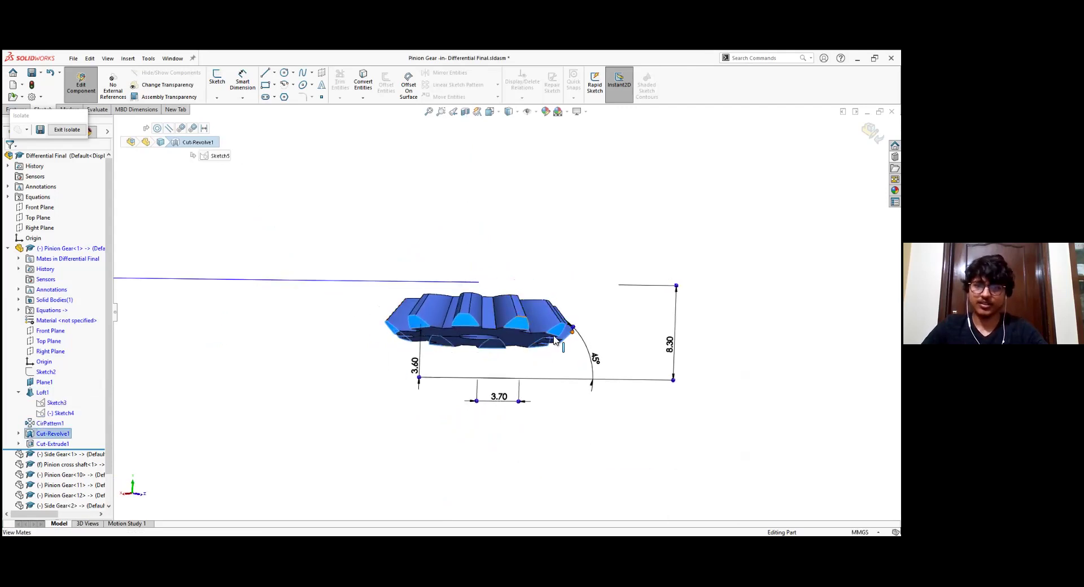
pyautogui.moveTo(329, 245); pyautogui.dragTo(170, 361, button='middle')
pyautogui.click(38, 446)
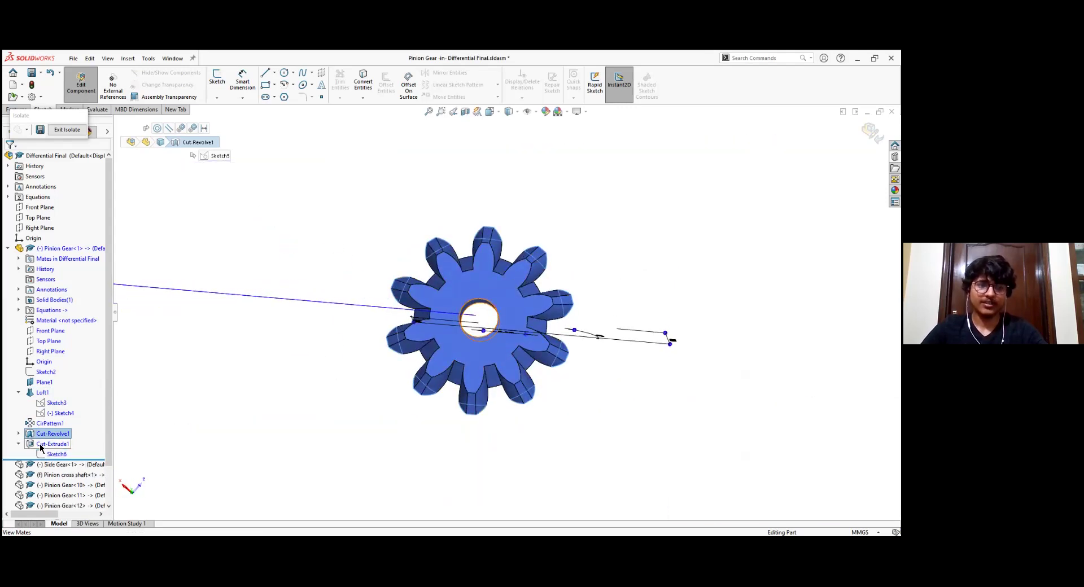
pyautogui.moveTo(313, 326)
pyautogui.mouseDown(button='middle')
pyautogui.moveTo(316, 235)
pyautogui.moveTo(296, 155)
pyautogui.moveTo(322, 189)
pyautogui.moveTo(327, 315)
pyautogui.moveTo(314, 322)
pyautogui.mouseUp(button='middle')
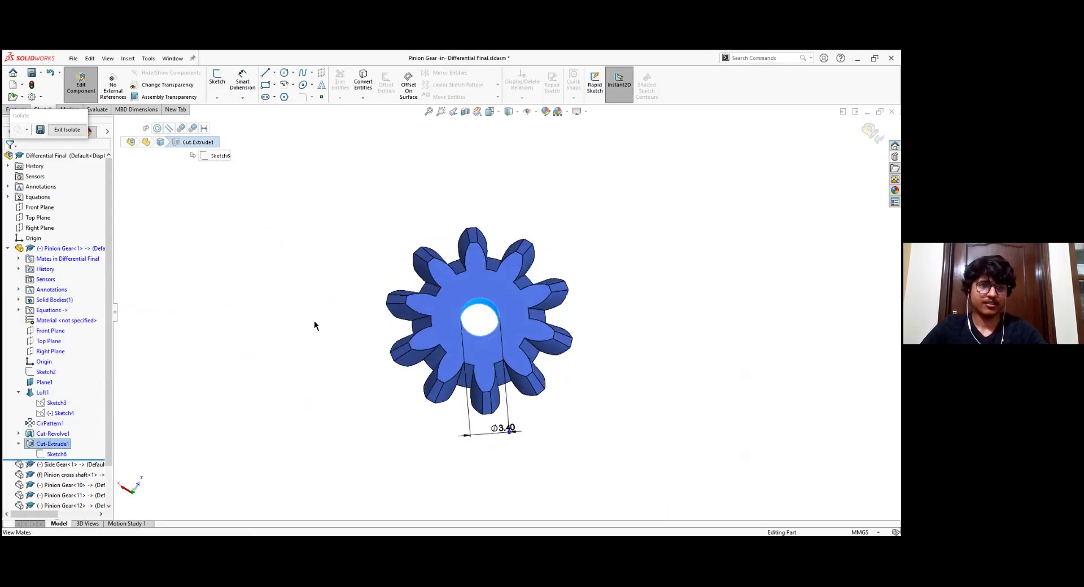
pyautogui.press('Escape')
pyautogui.click(8, 249)
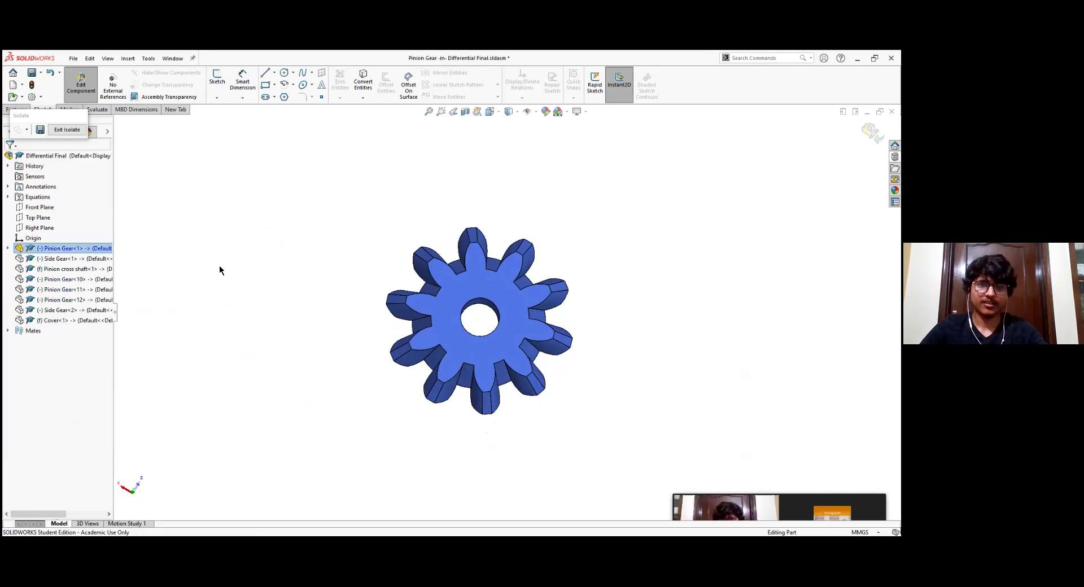
pyautogui.moveTo(274, 312); pyautogui.dragTo(448, 254, button='middle')
pyautogui.scroll(-5, 519, 303)
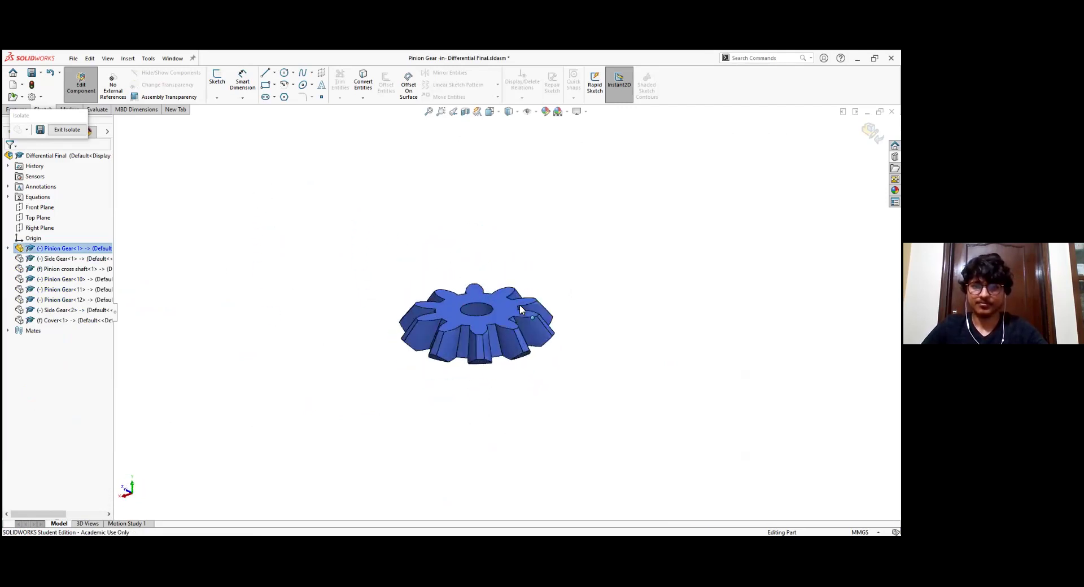
pyautogui.keyDown('ctrl'); pyautogui.moveTo(555, 269); pyautogui.dragTo(594, 276, button='middle'); pyautogui.keyUp('ctrl')
pyautogui.scroll(-2, 573, 280)
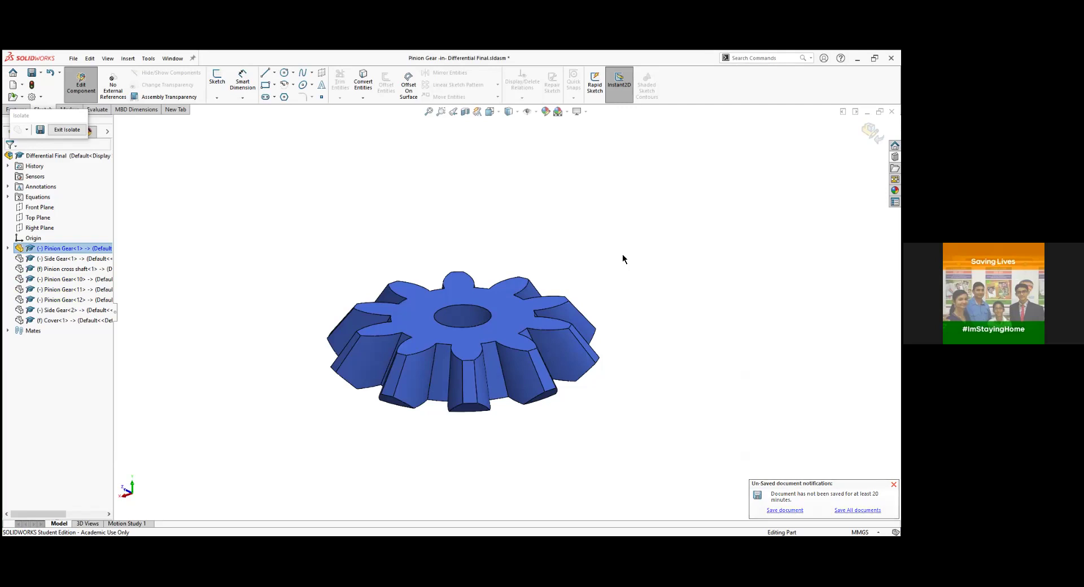
# Exit the current isolation and isolate Side Gear<1> on its own
pyautogui.click(30, 258)
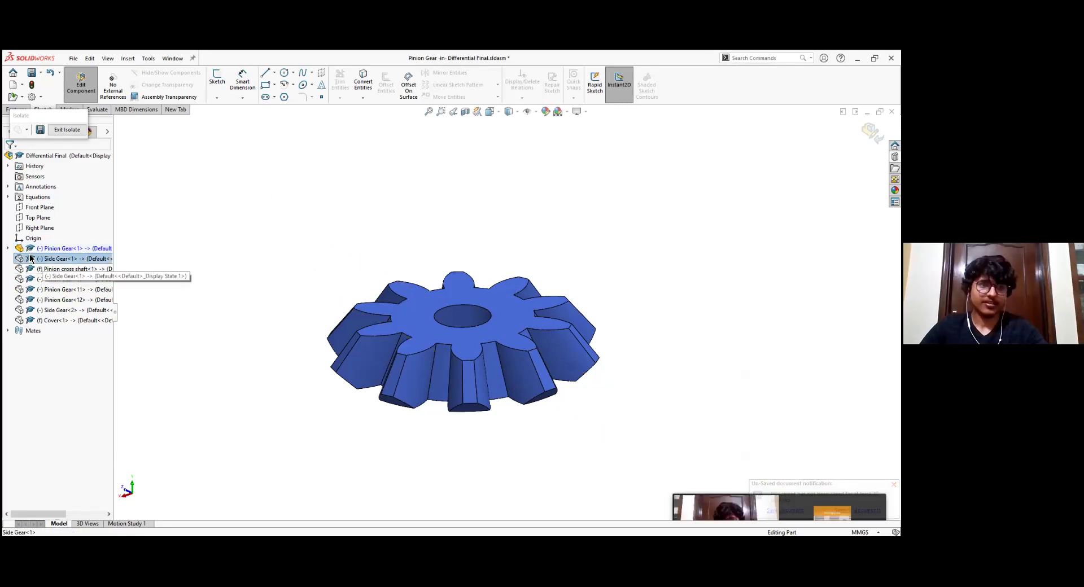
pyautogui.rightClick(30, 258)
pyautogui.click(70, 131)
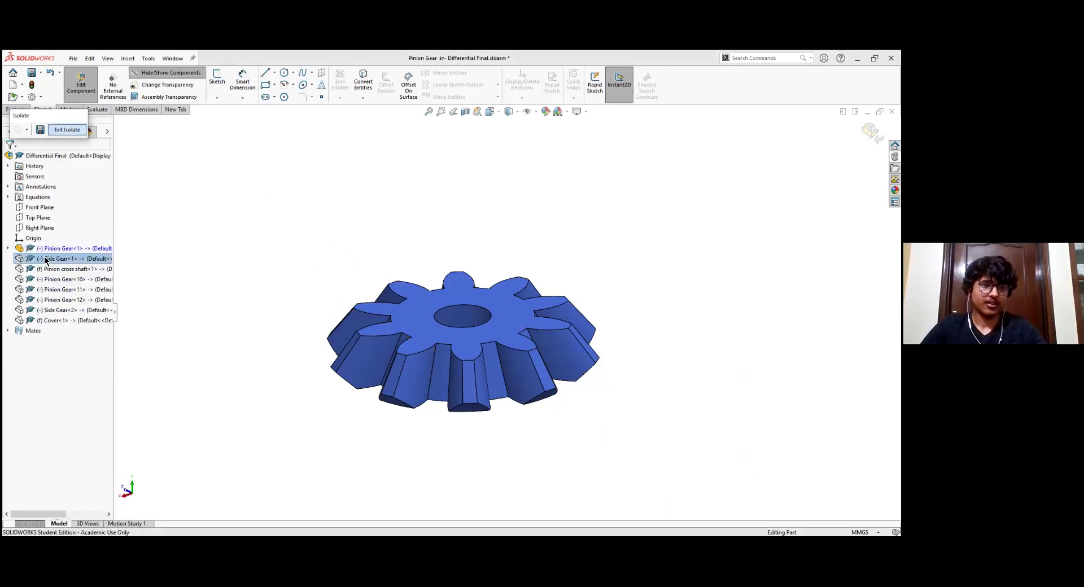
pyautogui.rightClick(70, 336)
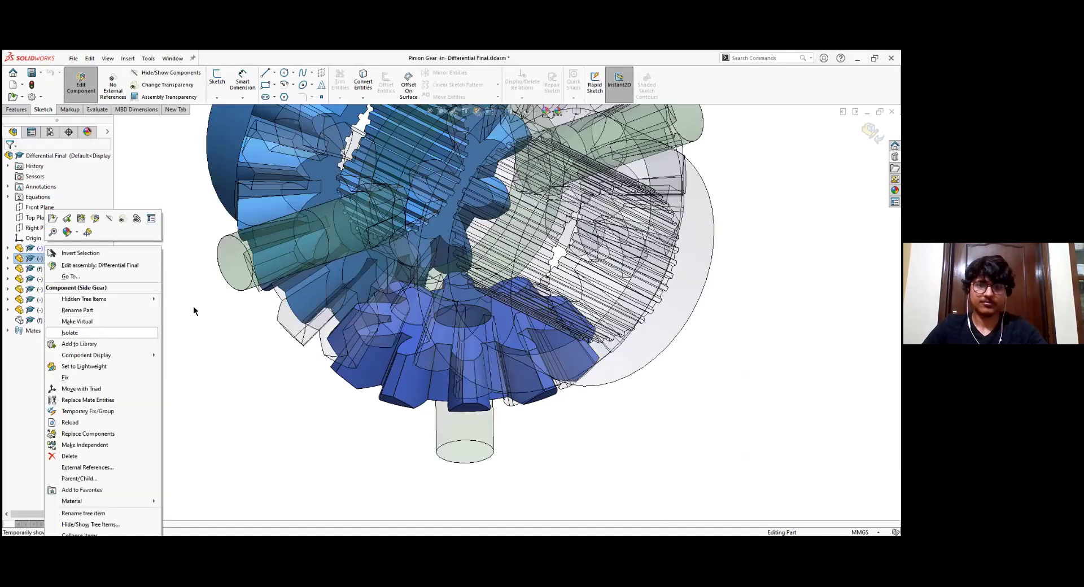
pyautogui.click(113, 333)
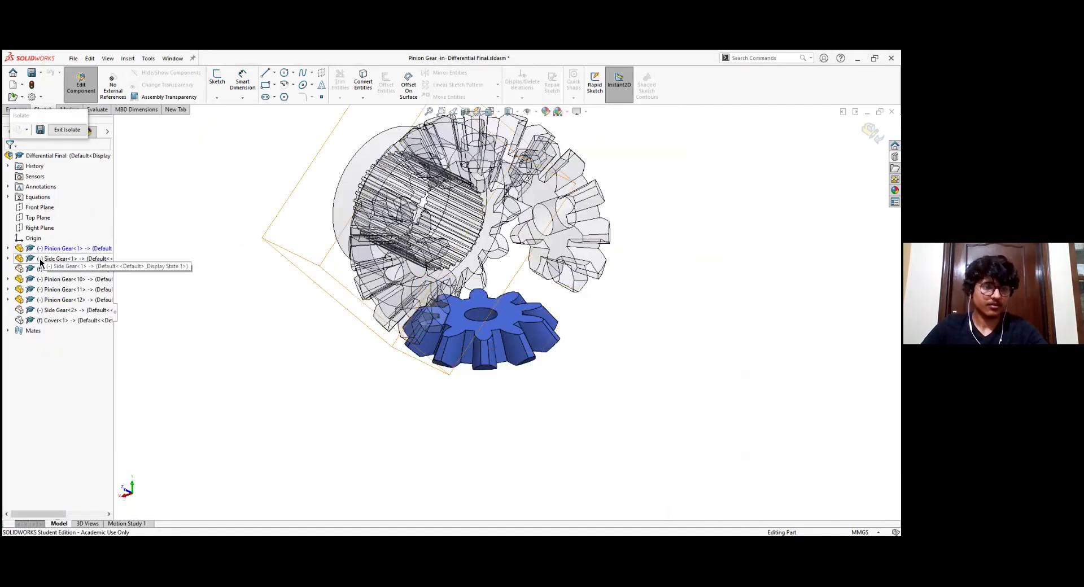
pyautogui.rightClick(42, 258)
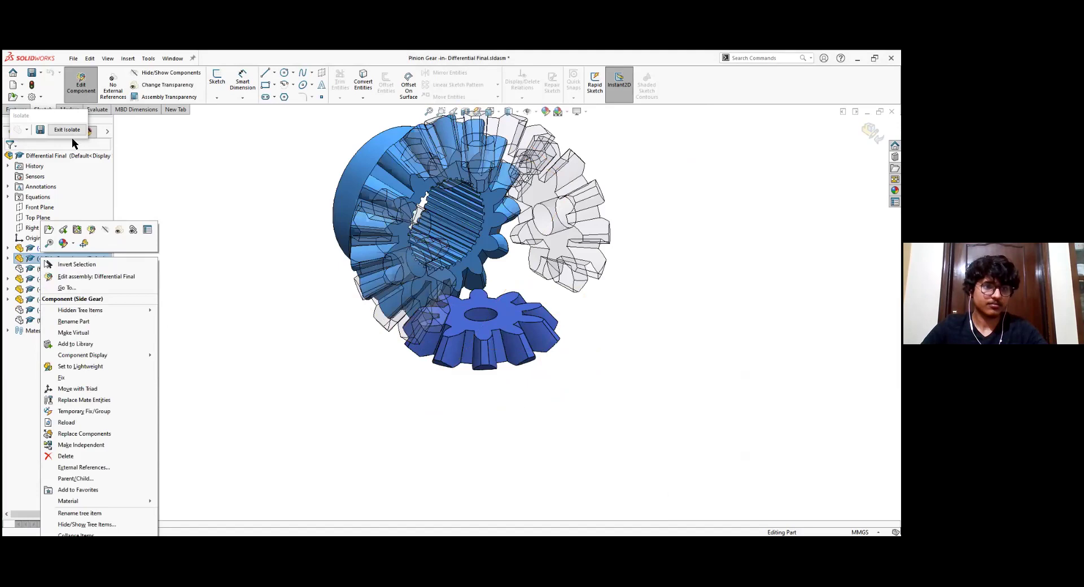
pyautogui.click(49, 264)
# Expand Side Gear<1> and its Loft1 in the tree to reveal Sketch3
pyautogui.click(13, 133)
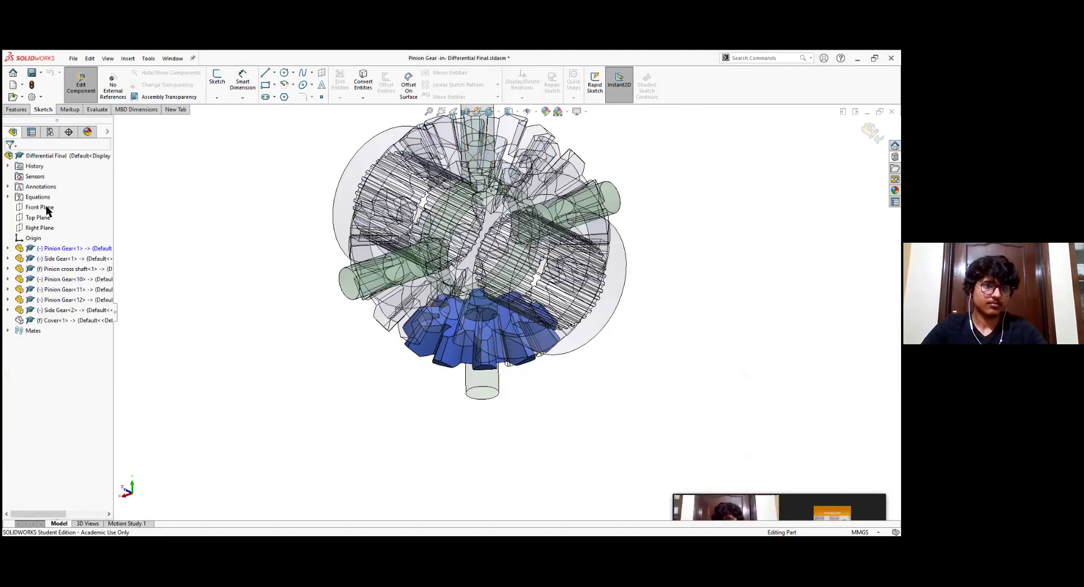
pyautogui.rightClick(38, 262)
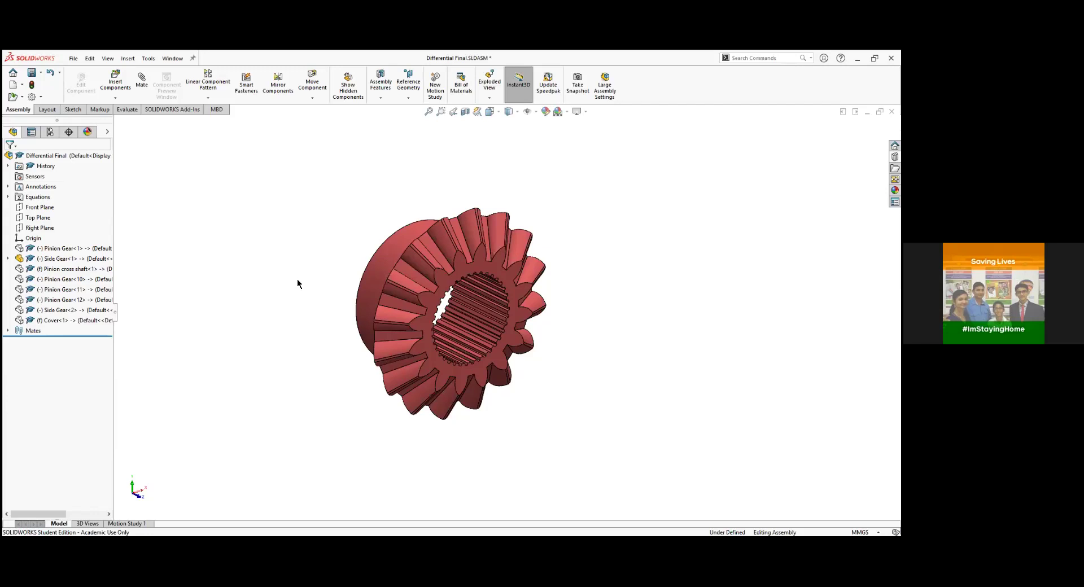
pyautogui.moveTo(299, 323); pyautogui.dragTo(313, 277, button='middle')
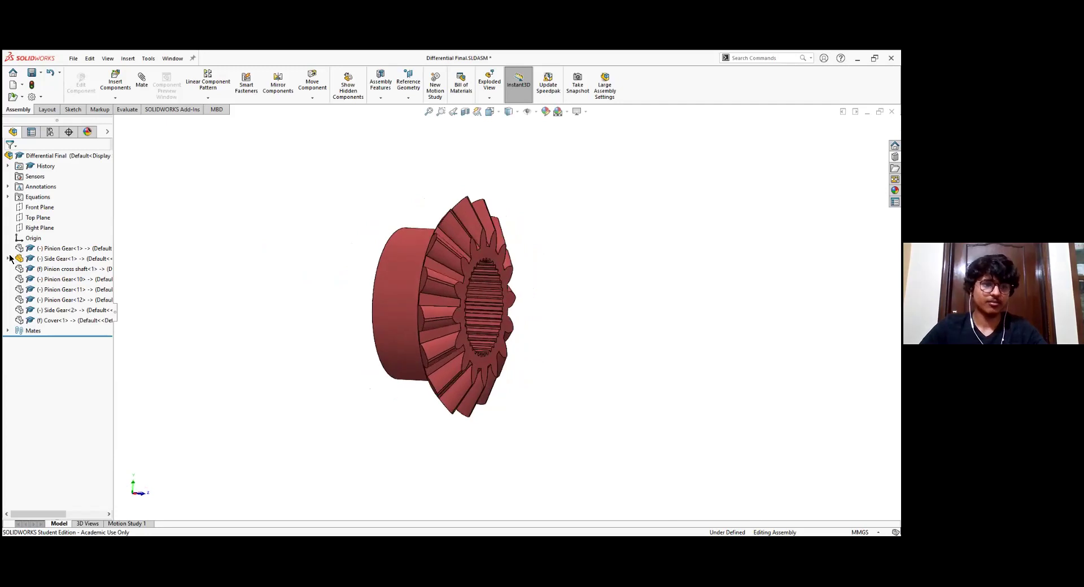
pyautogui.click(7, 258)
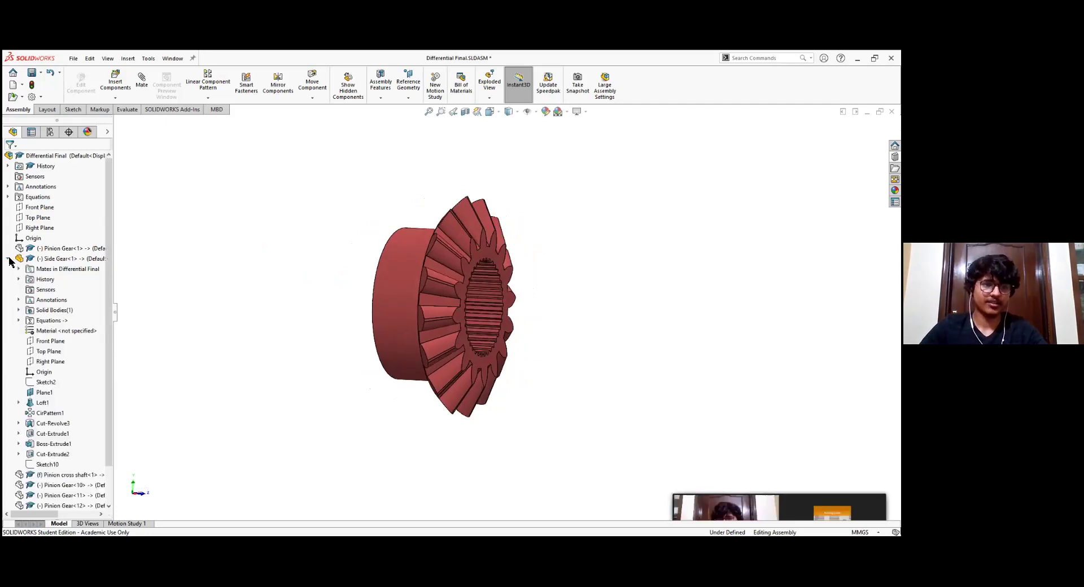
pyautogui.click(19, 402)
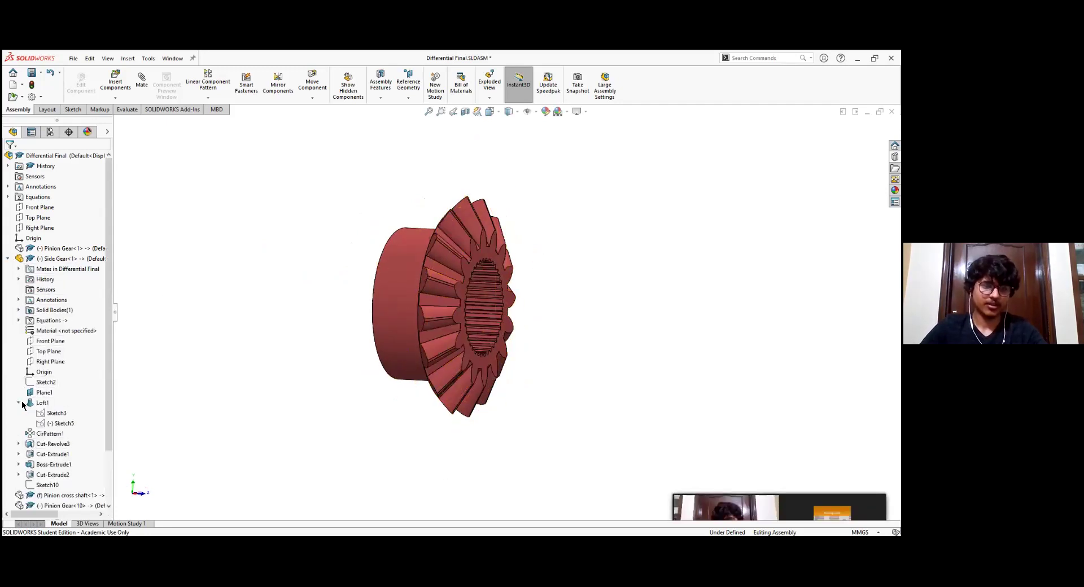
# Open the loft's Sketch3 tooth profile for editing
pyautogui.doubleClick(51, 414)
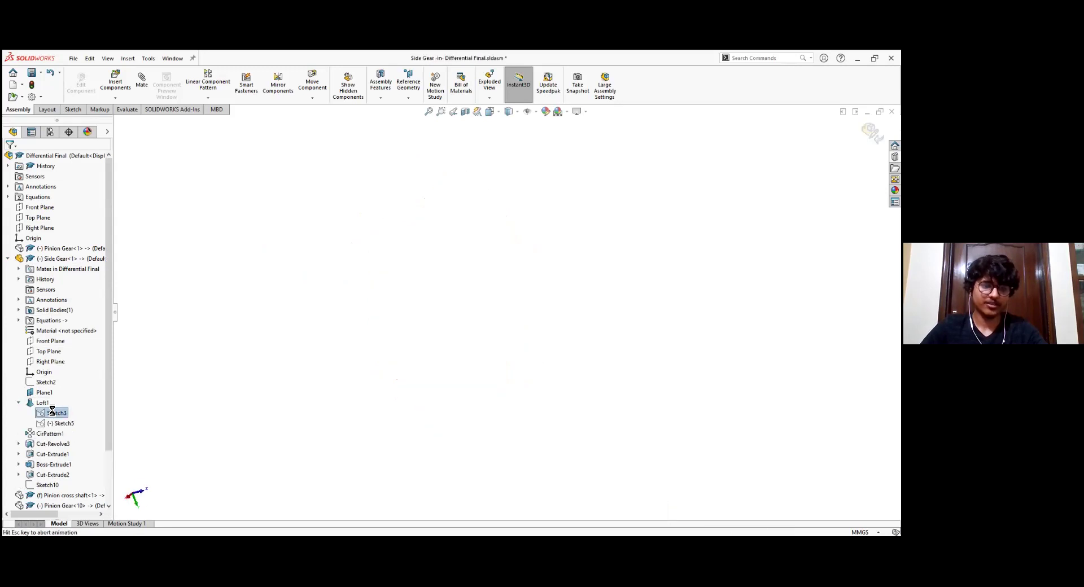
pyautogui.scroll(-5, 530, 250)
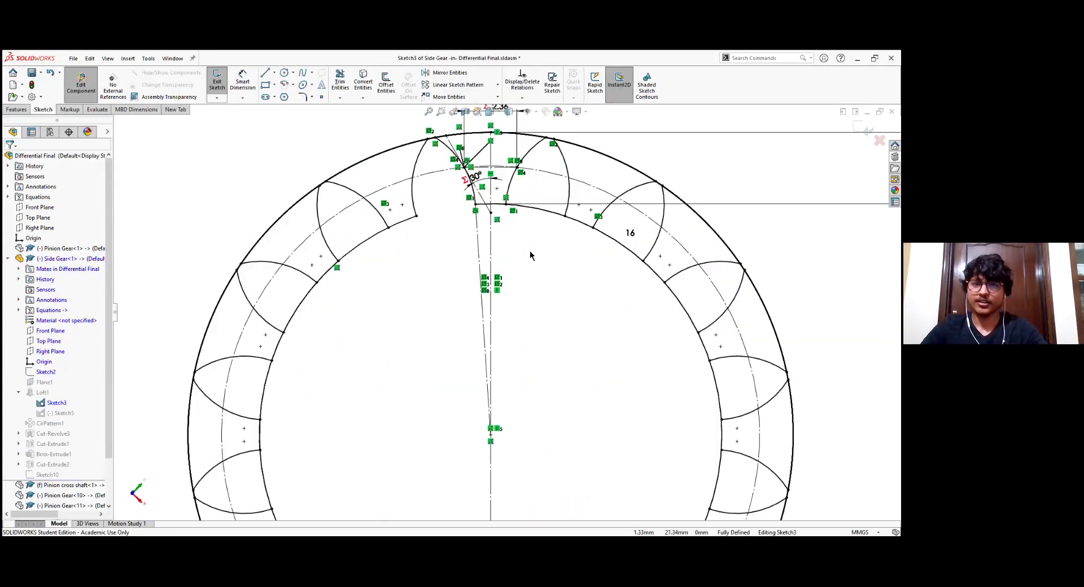
pyautogui.scroll(5, 551, 310)
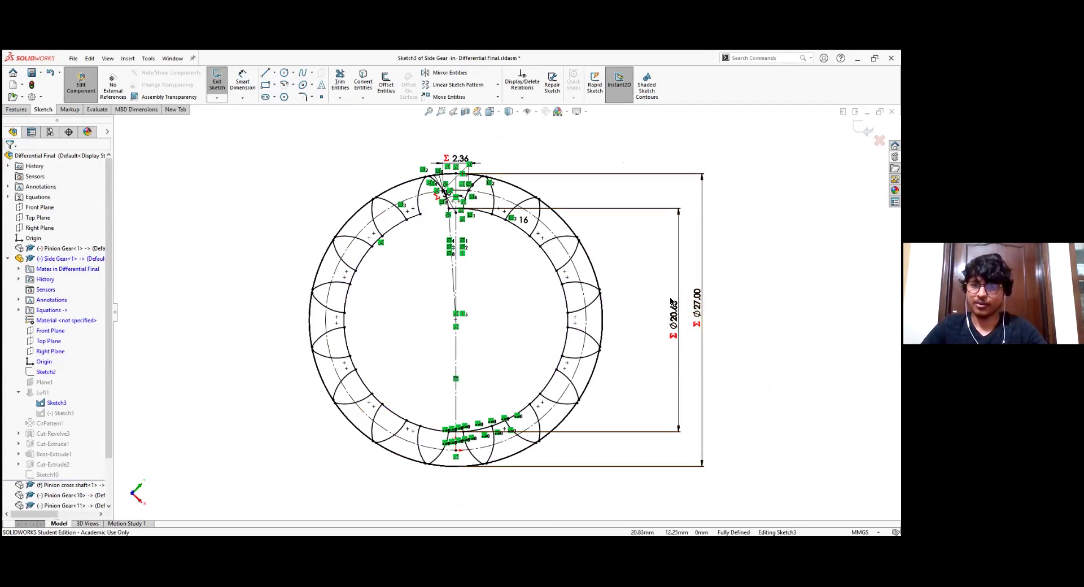
# Check the Ø20.63 diameter's "module"*("teeth2"-2.25) equation unchanged, zoom to fit, and exit the sketch
pyautogui.click(669, 316)
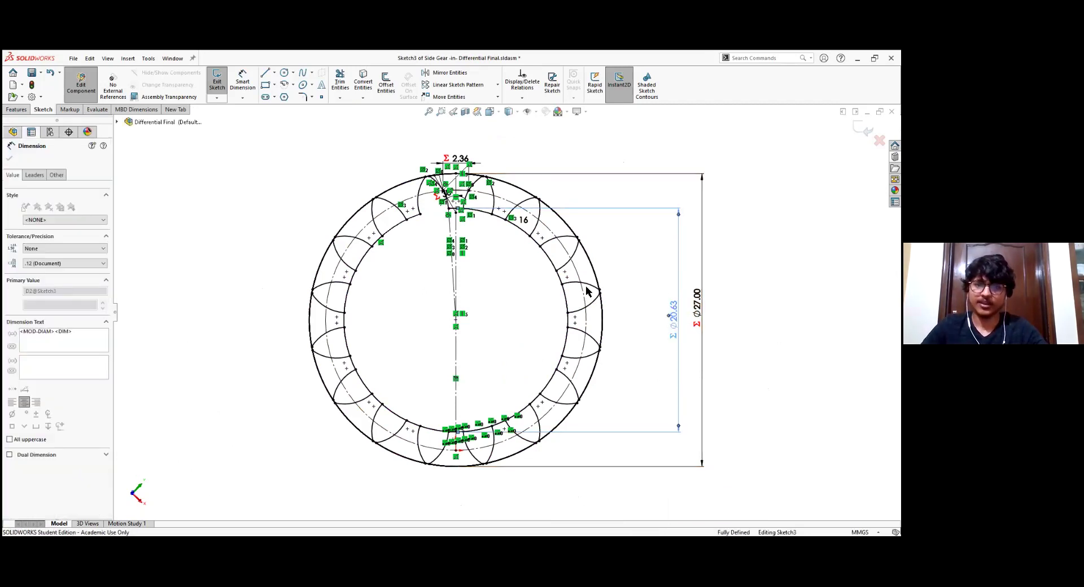
pyautogui.doubleClick(670, 330)
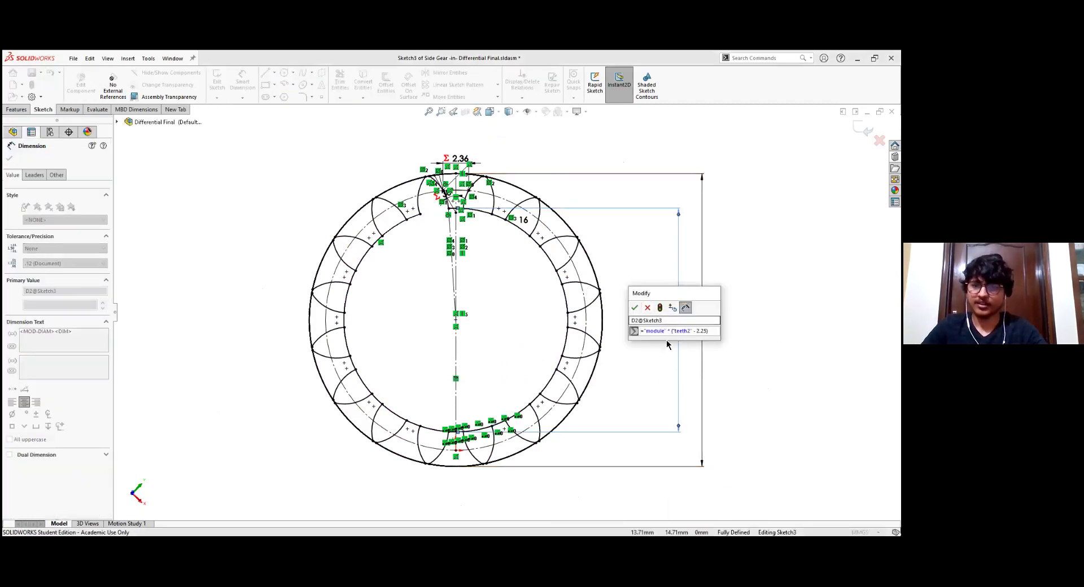
pyautogui.click(635, 307)
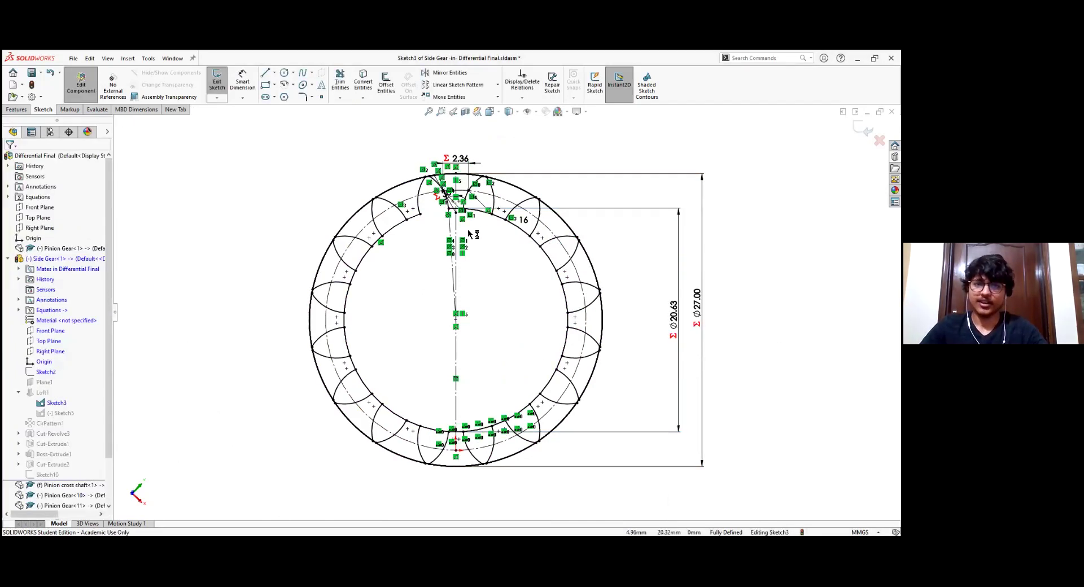
pyautogui.scroll(-5, 468, 233)
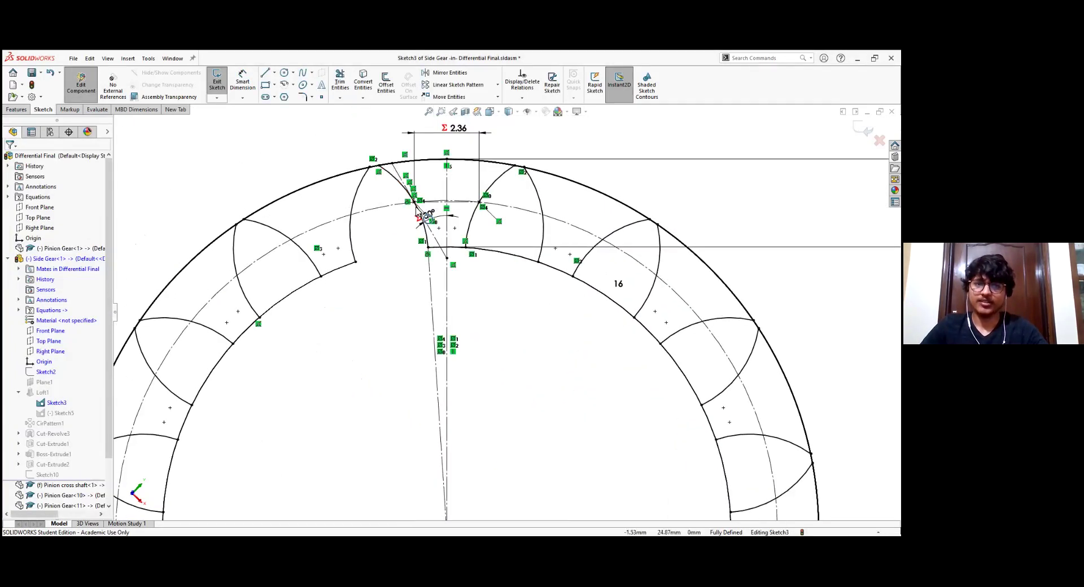
pyautogui.press('f')
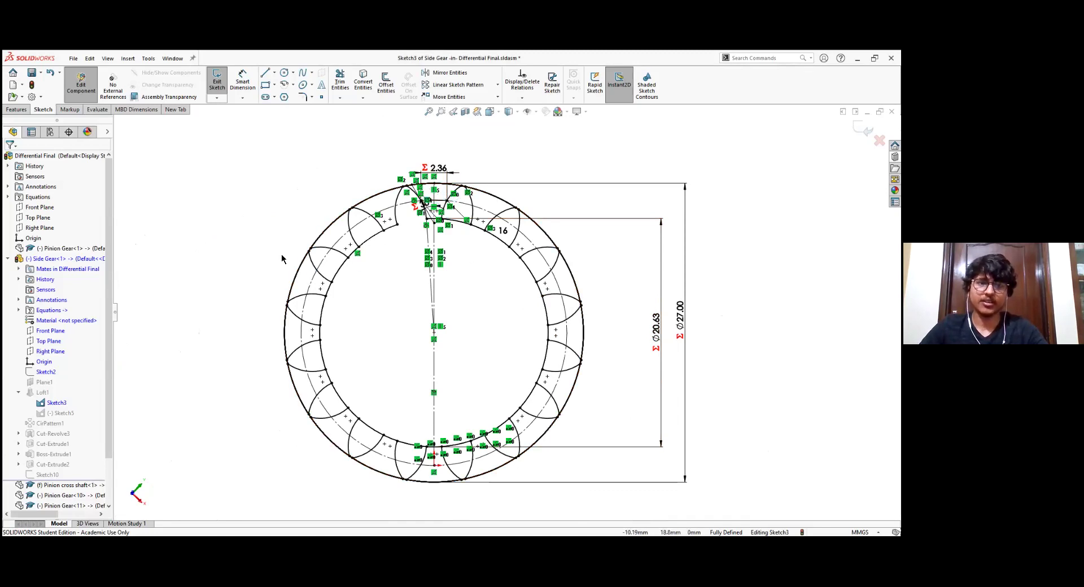
pyautogui.click(217, 82)
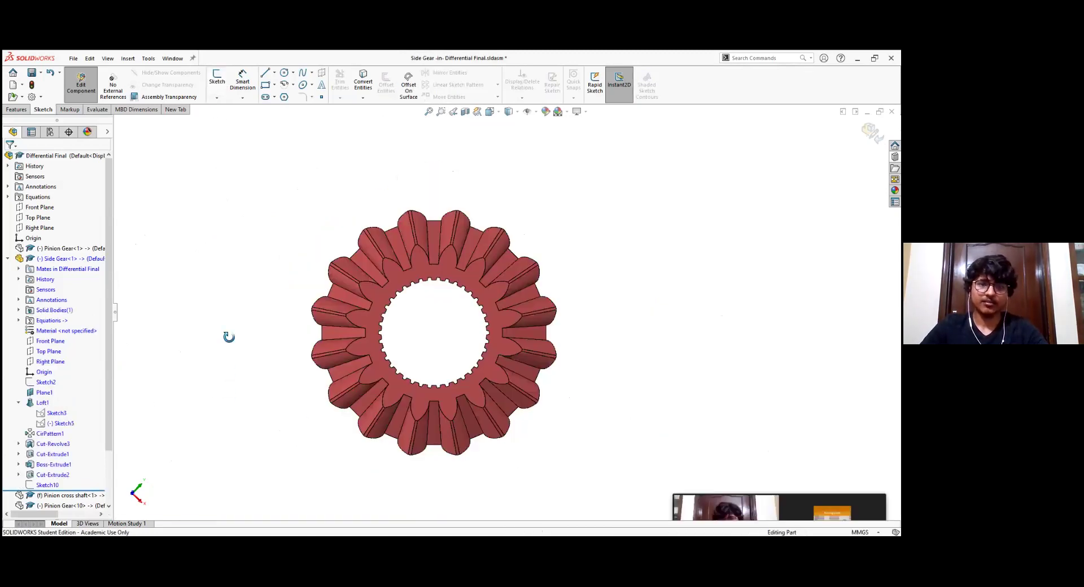
pyautogui.click(44, 392)
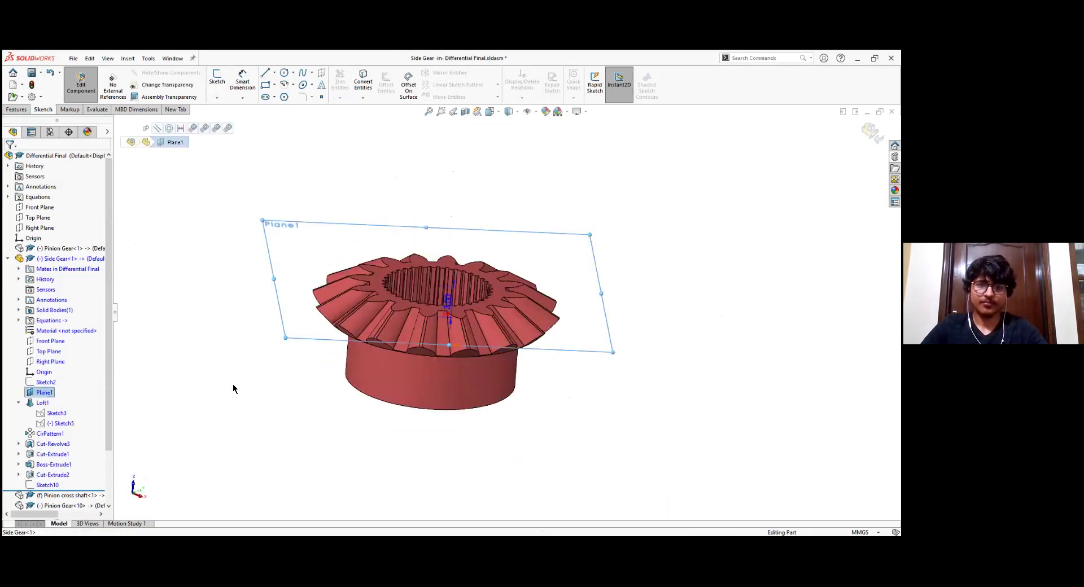
pyautogui.moveTo(233, 384)
pyautogui.mouseDown(button='middle')
pyautogui.moveTo(224, 302)
pyautogui.moveTo(243, 362)
pyautogui.moveTo(215, 367)
pyautogui.mouseUp(button='middle')
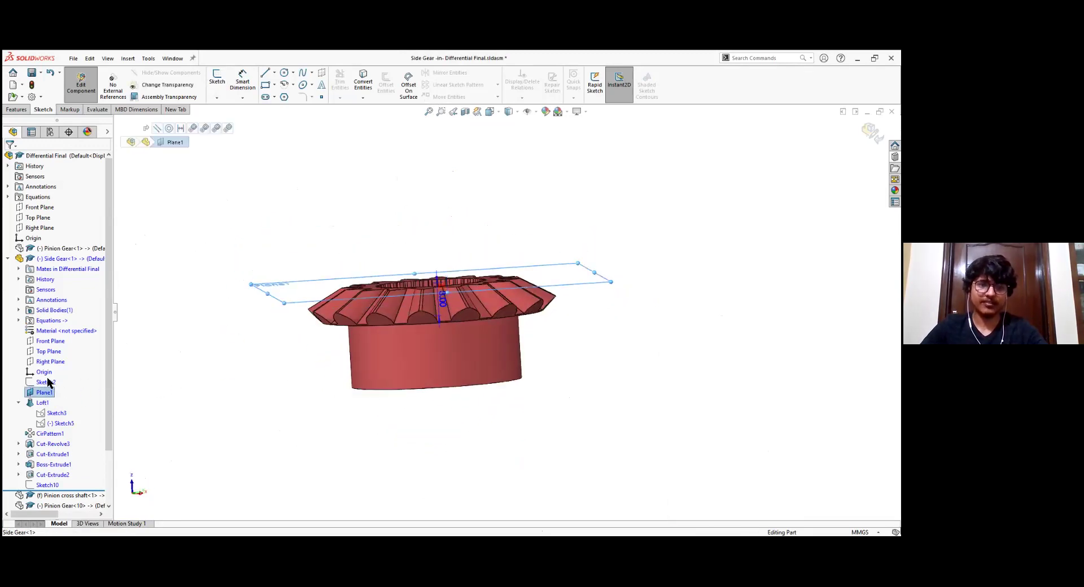
pyautogui.click(45, 382)
pyautogui.moveTo(621, 355)
pyautogui.mouseDown(button='middle')
pyautogui.moveTo(505, 363)
pyautogui.moveTo(546, 348)
pyautogui.moveTo(520, 392)
pyautogui.moveTo(561, 385)
pyautogui.moveTo(448, 380)
pyautogui.mouseUp(button='middle')
pyautogui.scroll(3, 519, 393)
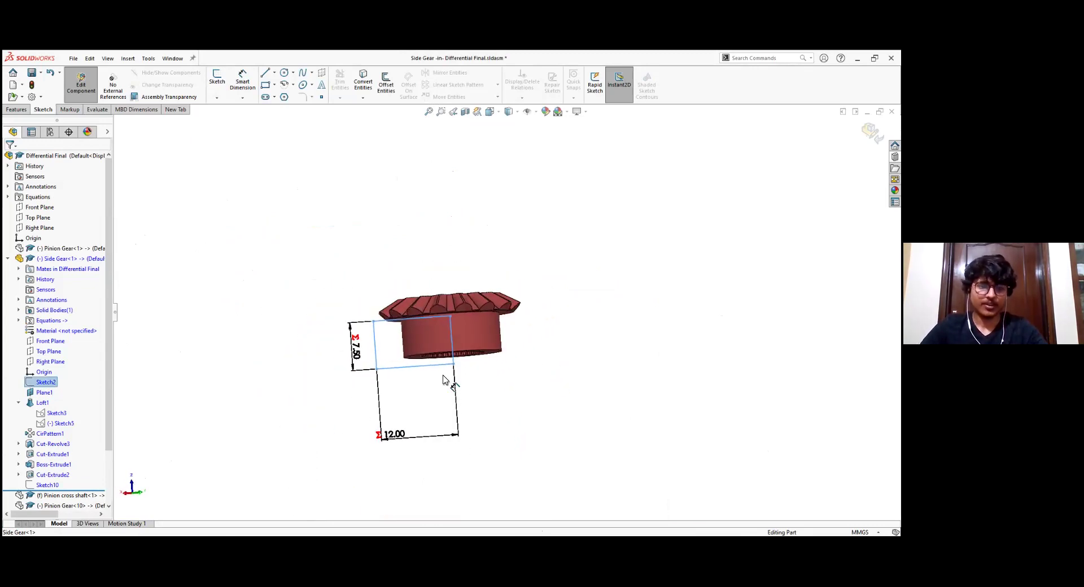
pyautogui.click(61, 423)
pyautogui.moveTo(265, 283)
pyautogui.mouseDown(button='middle')
pyautogui.moveTo(303, 333)
pyautogui.moveTo(302, 435)
pyautogui.mouseUp(button='middle')
pyautogui.scroll(-3, 496, 208)
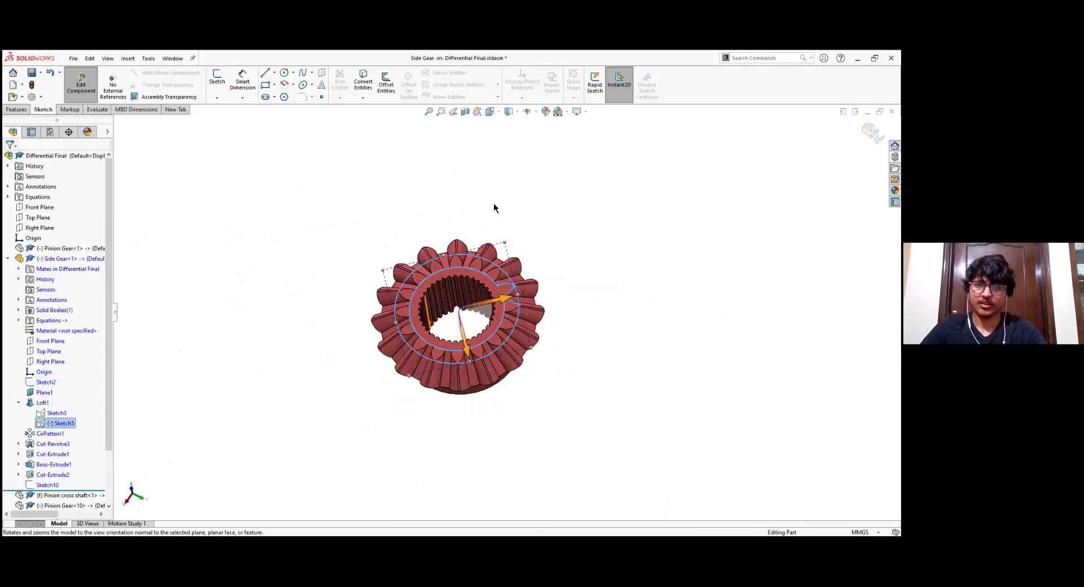
pyautogui.moveTo(257, 303); pyautogui.dragTo(220, 293, button='middle')
pyautogui.moveTo(289, 356); pyautogui.dragTo(41, 431, button='middle')
pyautogui.press('Escape')
pyautogui.click(53, 424)
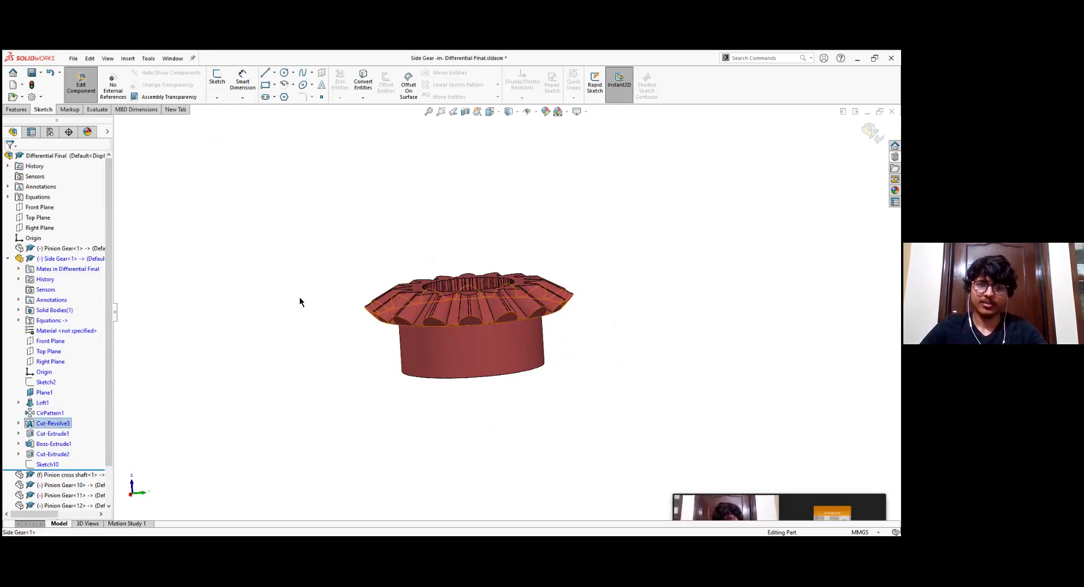
pyautogui.moveTo(630, 229); pyautogui.dragTo(284, 292, button='middle')
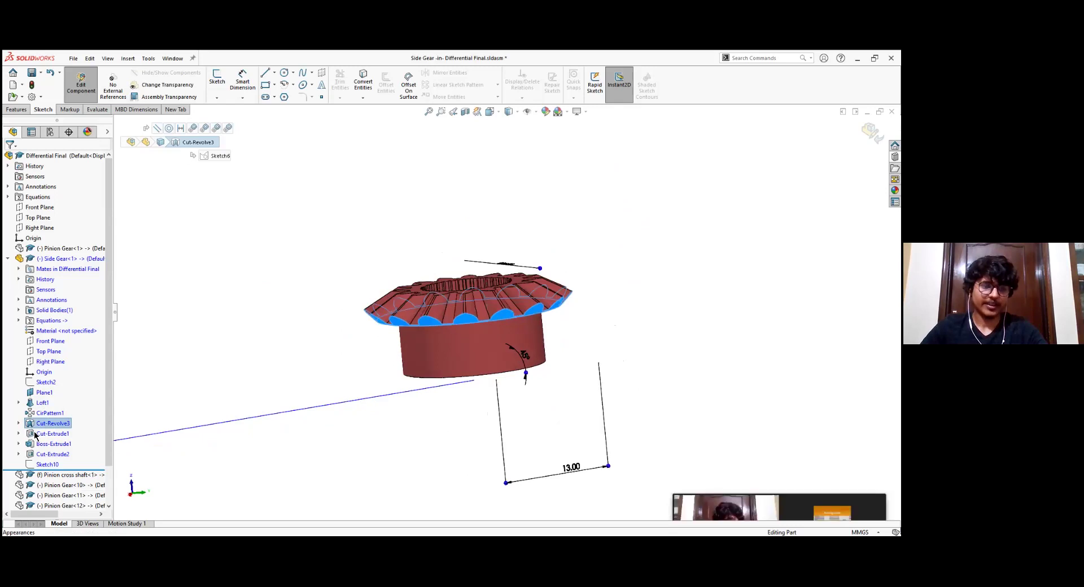
pyautogui.press('Escape')
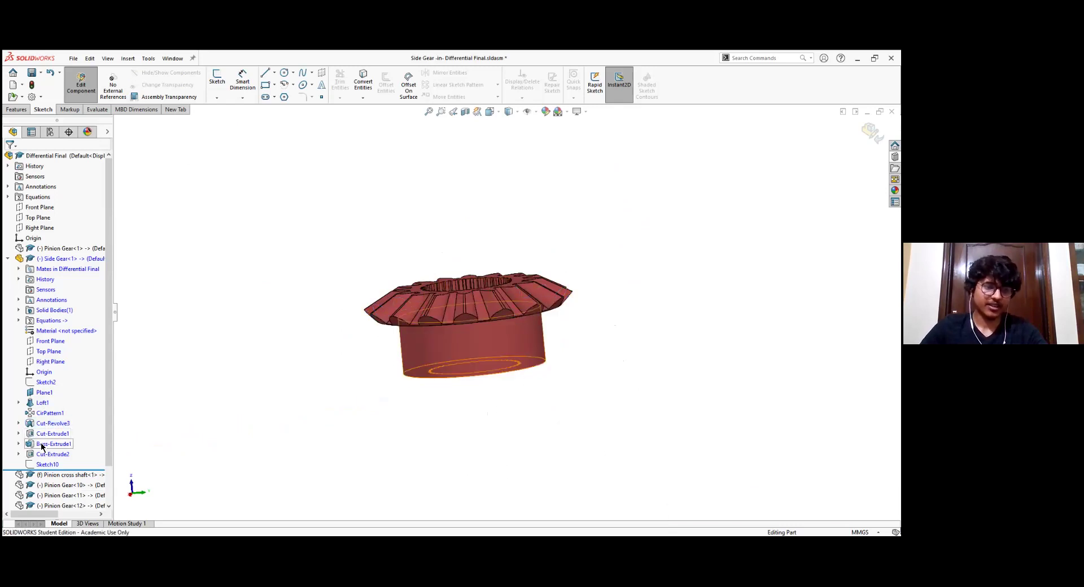
pyautogui.click(41, 446)
pyautogui.moveTo(283, 305); pyautogui.dragTo(457, 300, button='middle')
pyautogui.moveTo(688, 271); pyautogui.dragTo(482, 284, button='middle')
pyautogui.press('Escape')
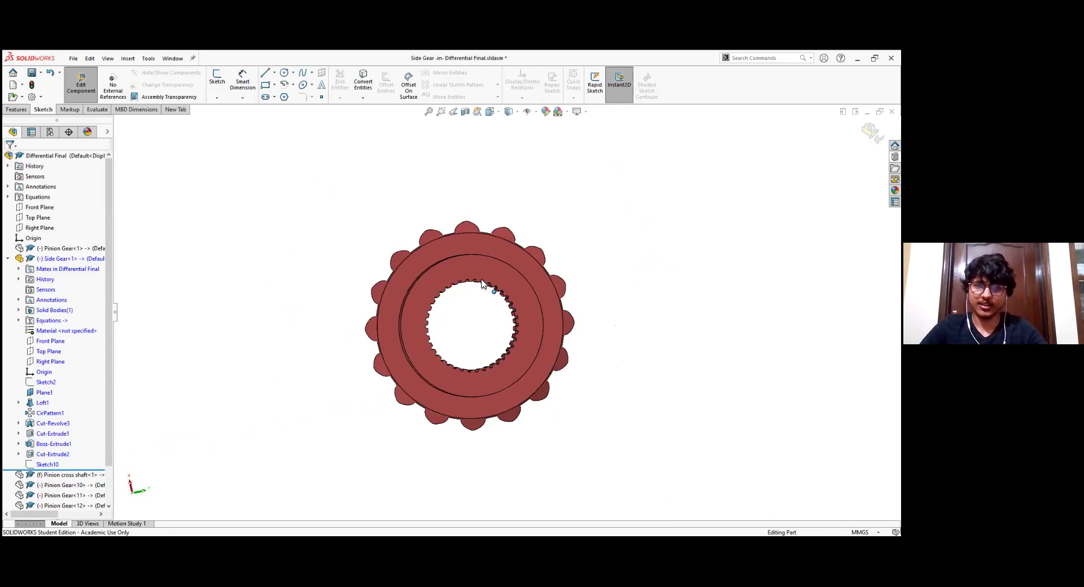
# Inspect the side gear's splined bore from several angles and expand Cut-Extrude2 to show Sketch9
pyautogui.scroll(-3, 475, 308)
pyautogui.scroll(-3, 496, 302)
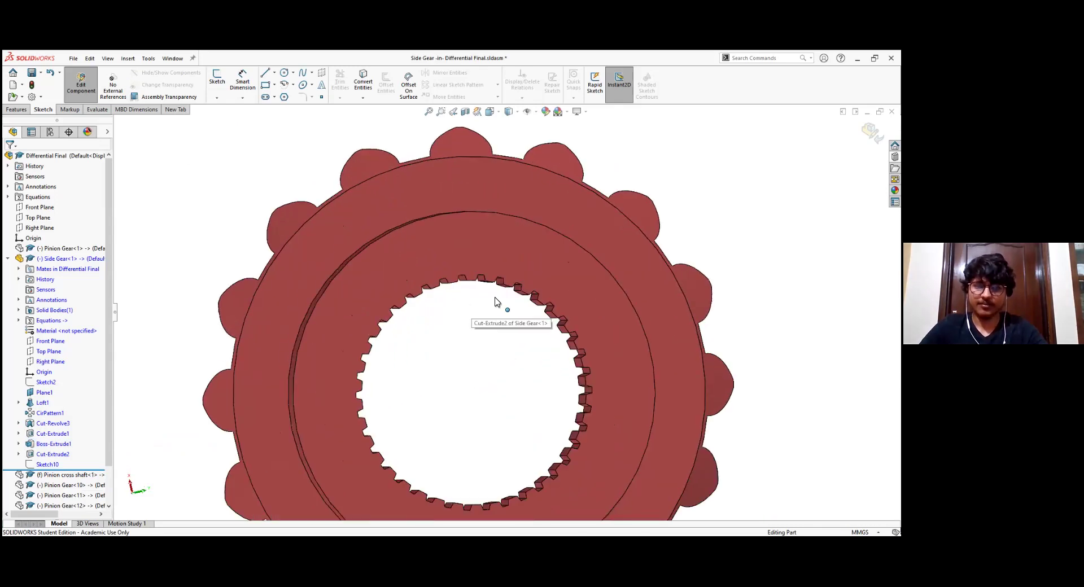
pyautogui.moveTo(477, 328); pyautogui.dragTo(424, 382, button='middle')
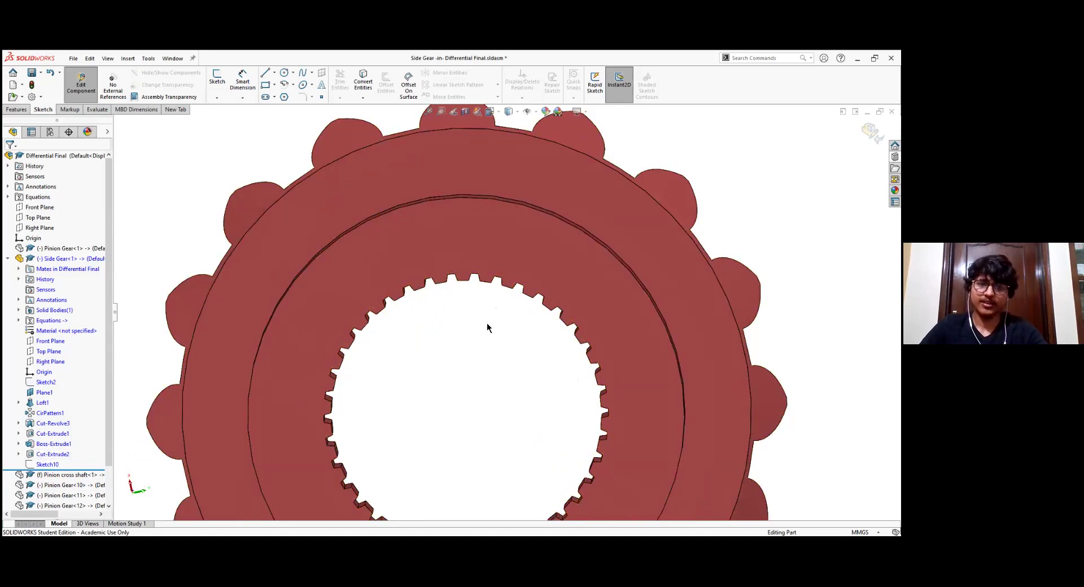
pyautogui.scroll(3, 483, 332)
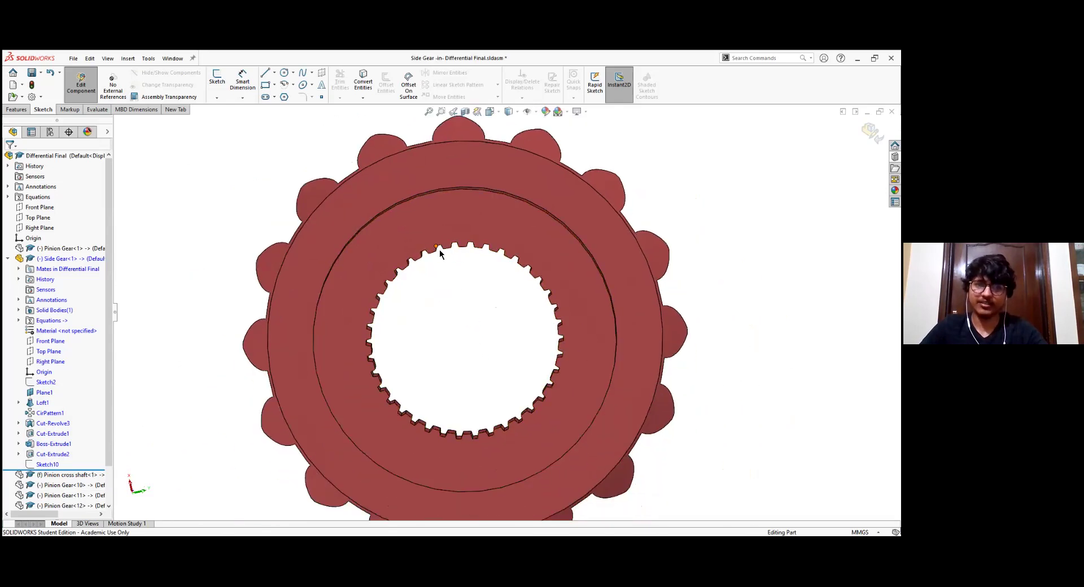
pyautogui.scroll(2, 439, 274)
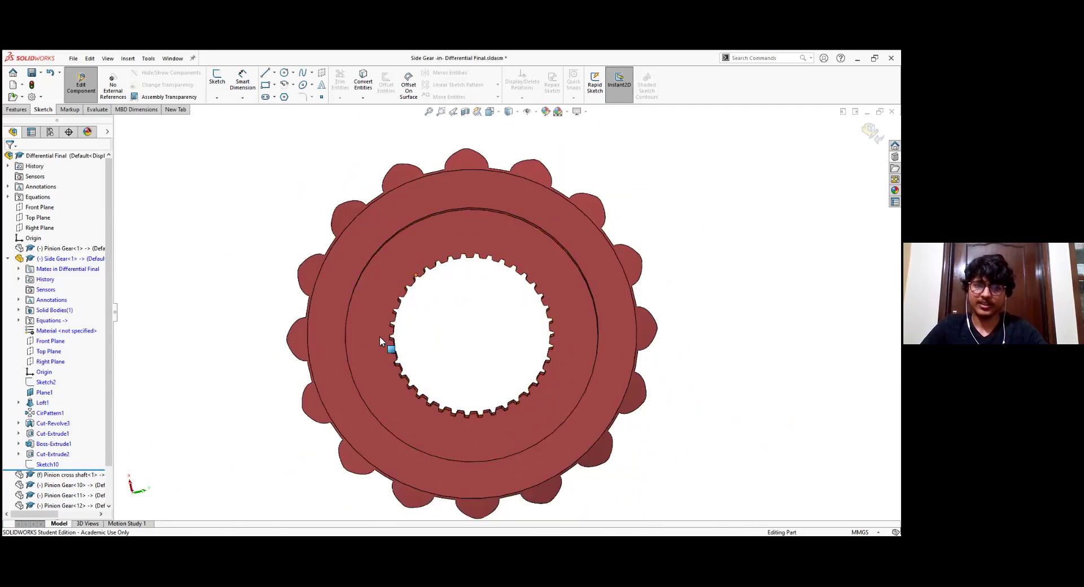
pyautogui.scroll(3, 465, 327)
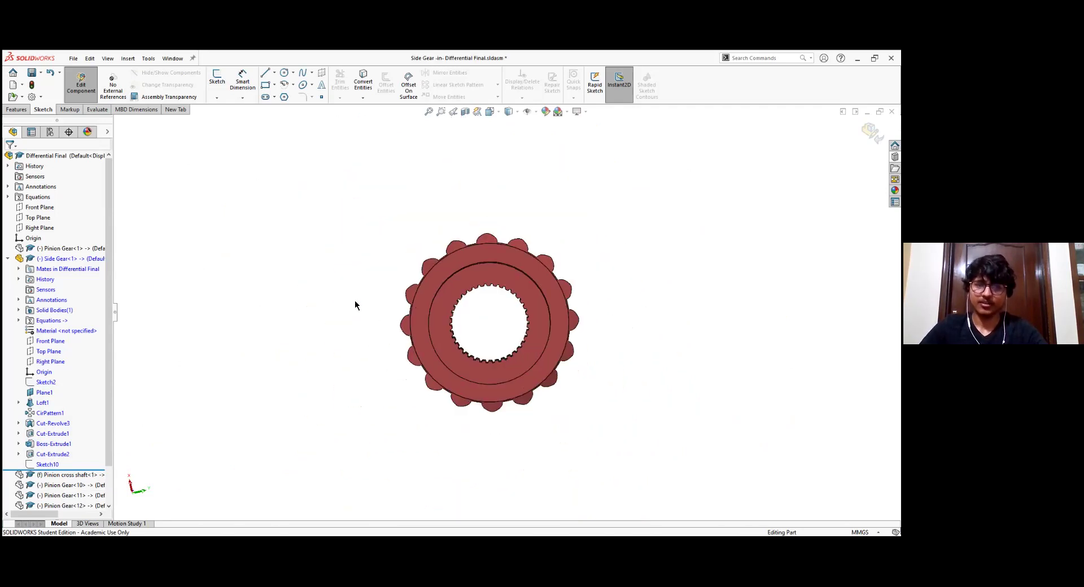
pyautogui.moveTo(355, 300); pyautogui.dragTo(97, 405, button='middle')
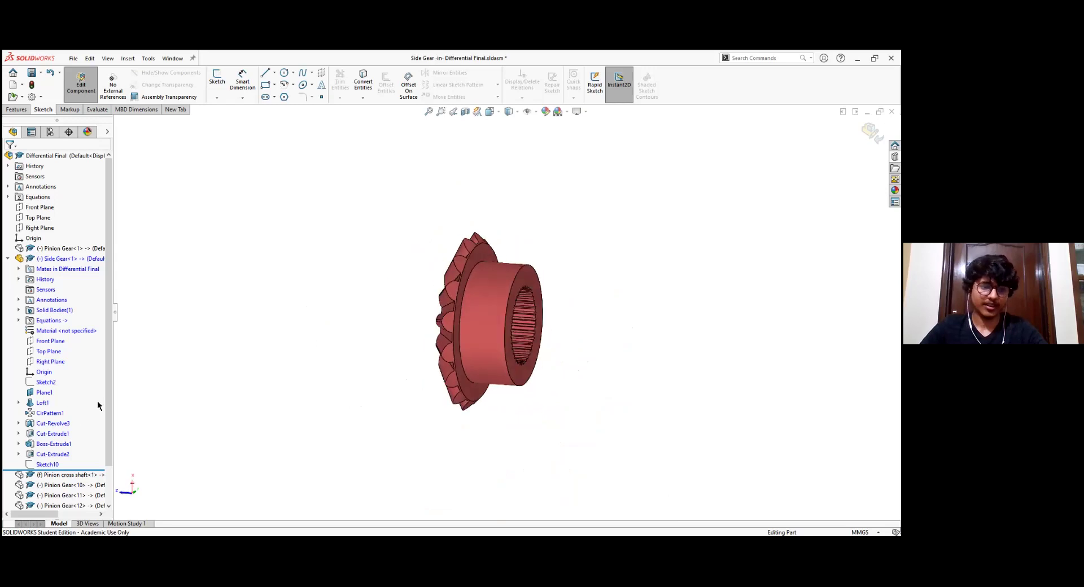
pyautogui.click(19, 454)
pyautogui.moveTo(392, 298); pyautogui.dragTo(461, 317, button='middle')
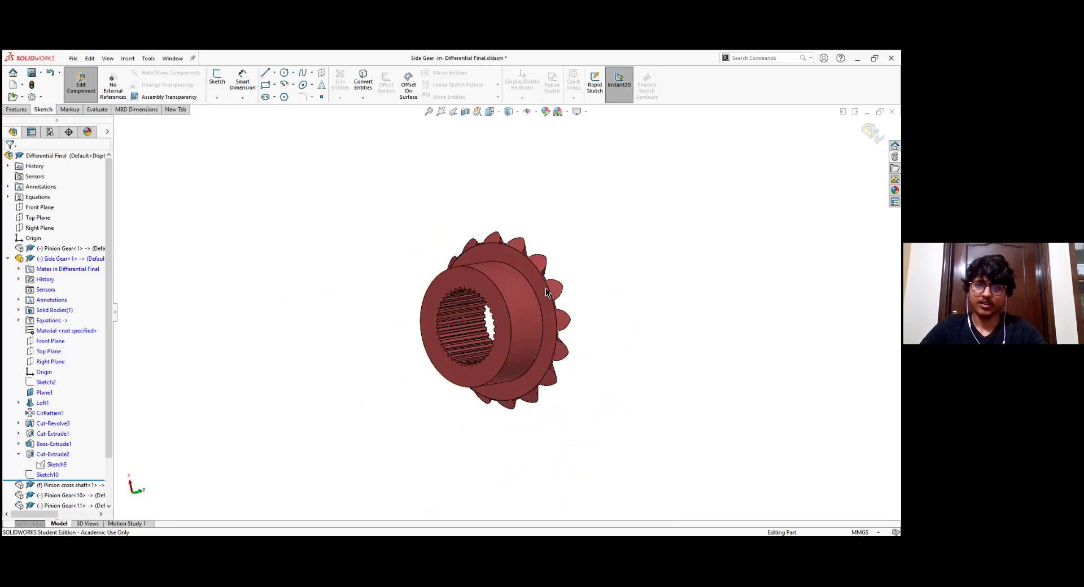
pyautogui.moveTo(257, 334); pyautogui.dragTo(324, 333, button='middle')
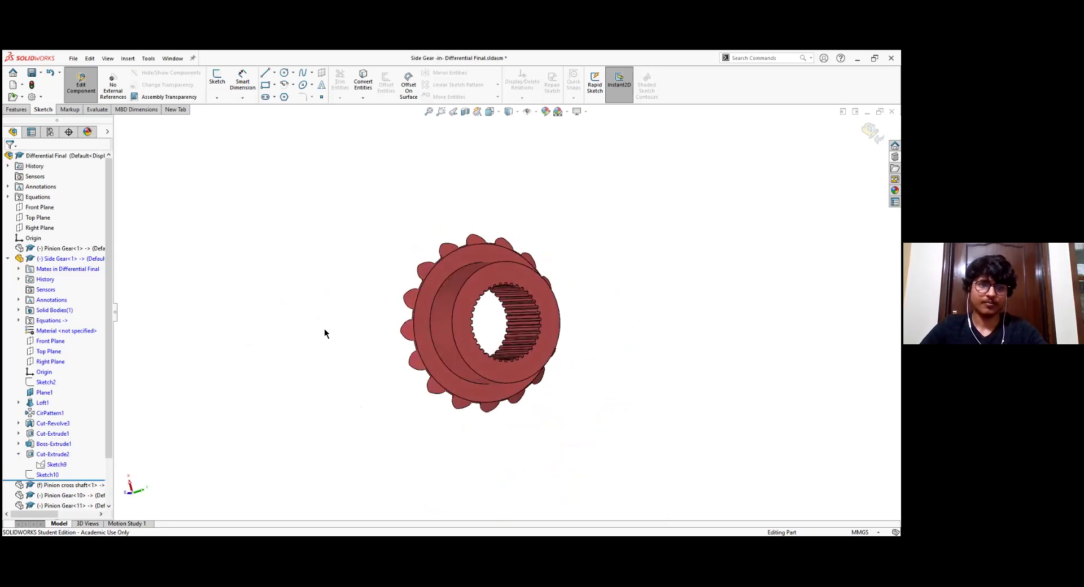
# Collapse Side Gear<1> in the tree and exit Edit Component back to Differential Final
pyautogui.click(12, 258)
pyautogui.click(8, 258)
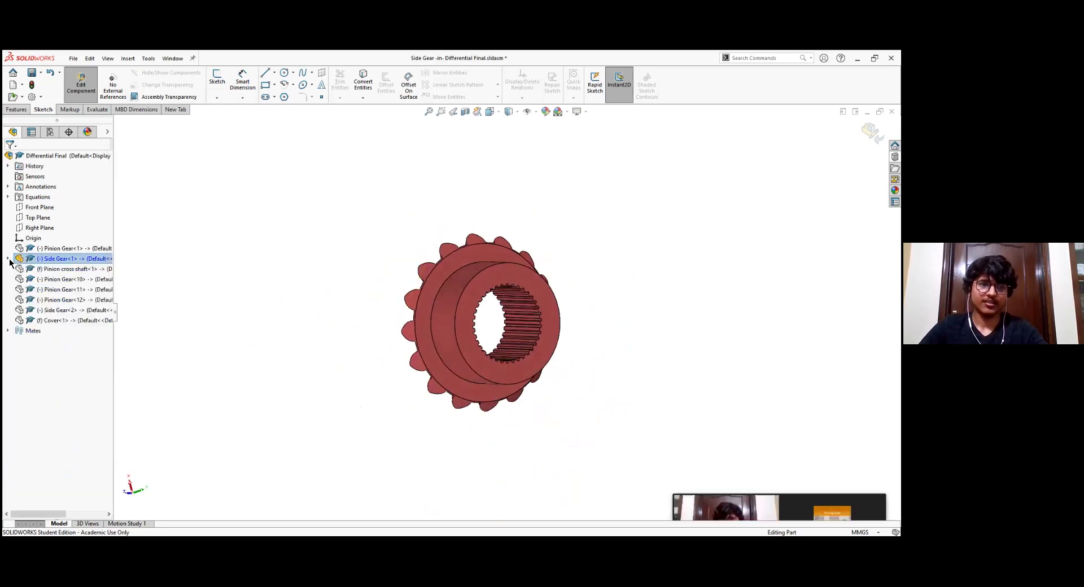
pyautogui.moveTo(355, 288); pyautogui.dragTo(579, 286, button='middle')
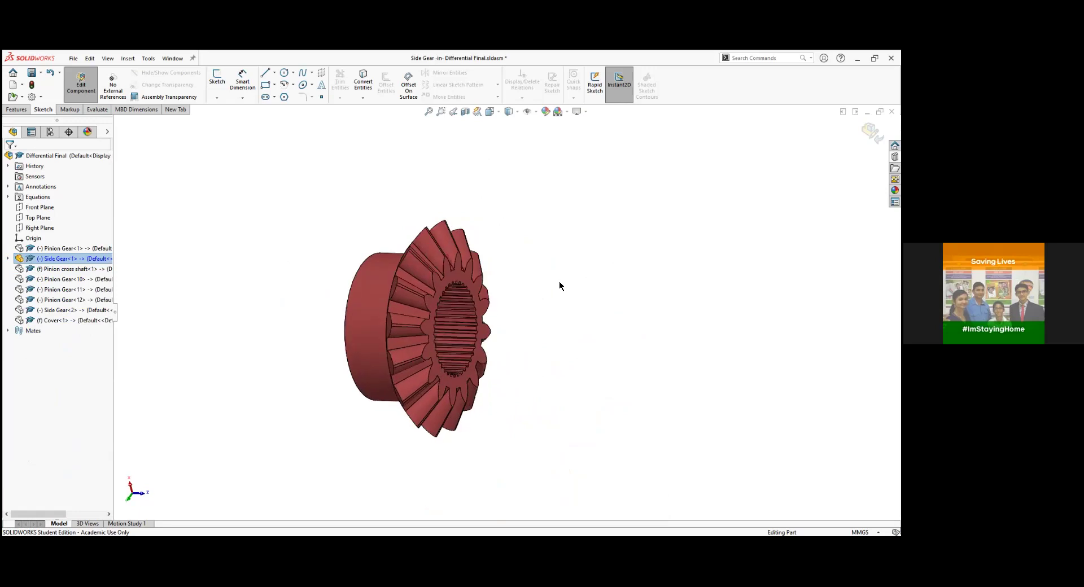
pyautogui.click(80, 82)
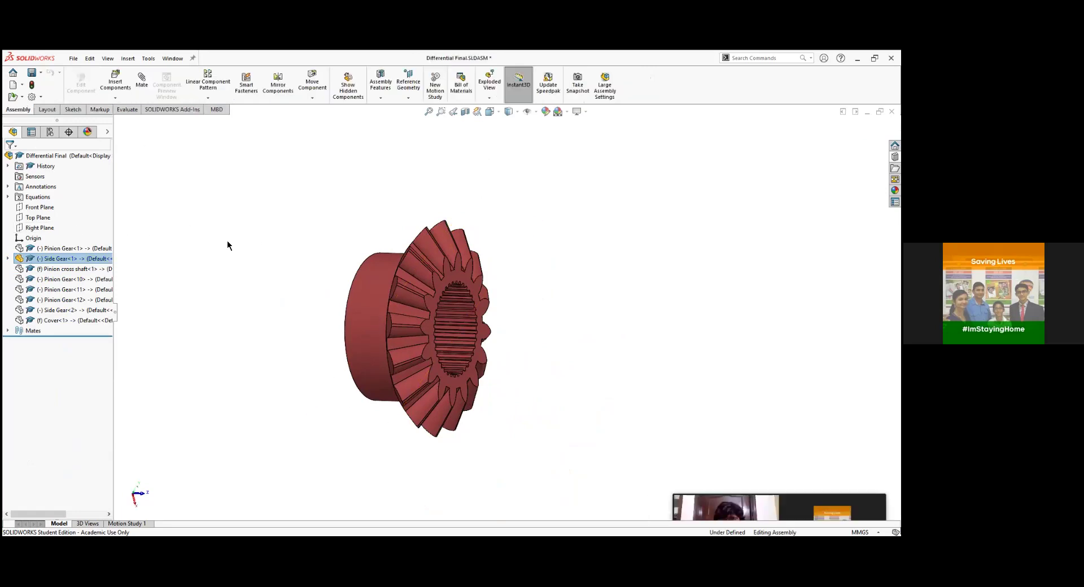
# Show Pinion Gear<1>, the pinion cross shaft and the remaining hidden gears
pyautogui.click(19, 249)
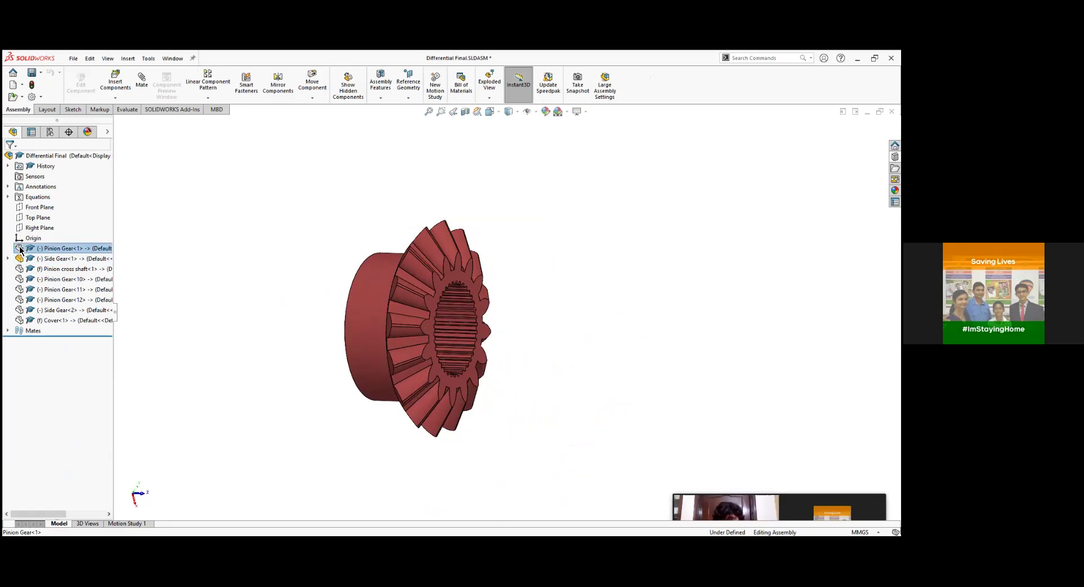
pyautogui.rightClick(20, 249)
pyautogui.click(72, 219)
pyautogui.click(72, 269)
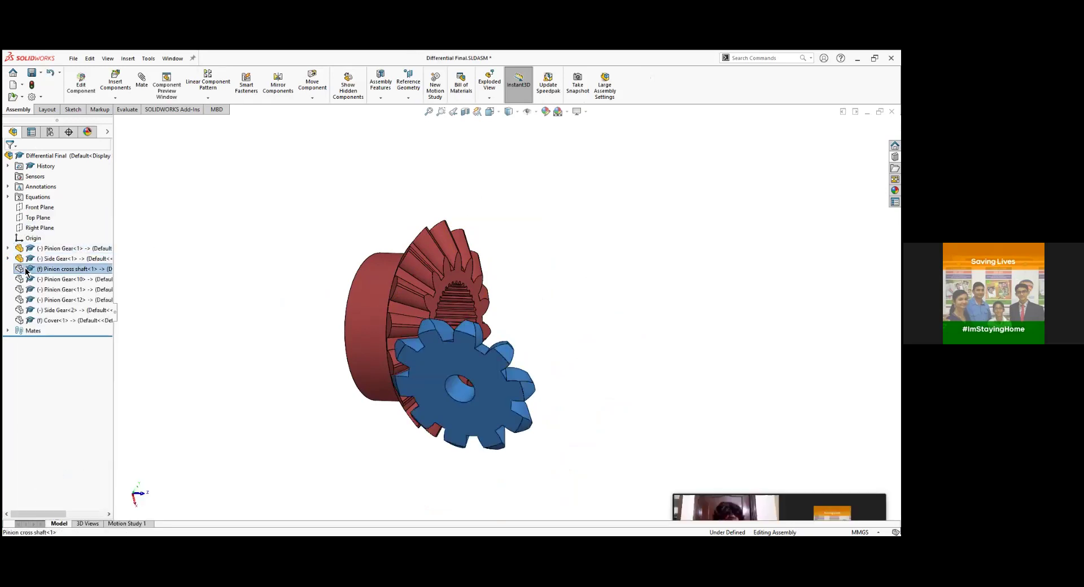
pyautogui.click(75, 225)
pyautogui.click(22, 280)
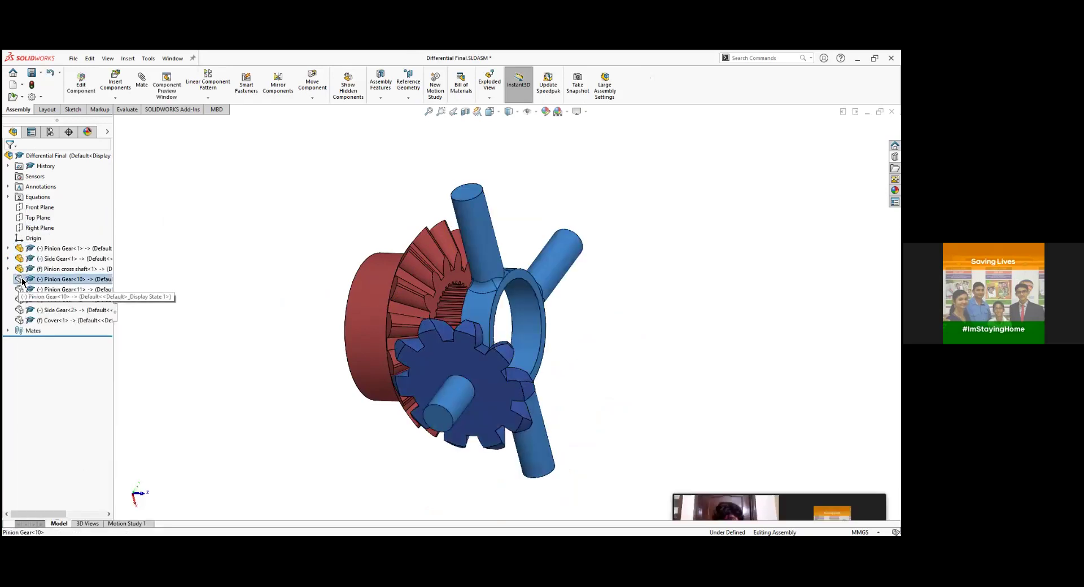
pyautogui.rightClick(23, 290)
pyautogui.click(72, 222)
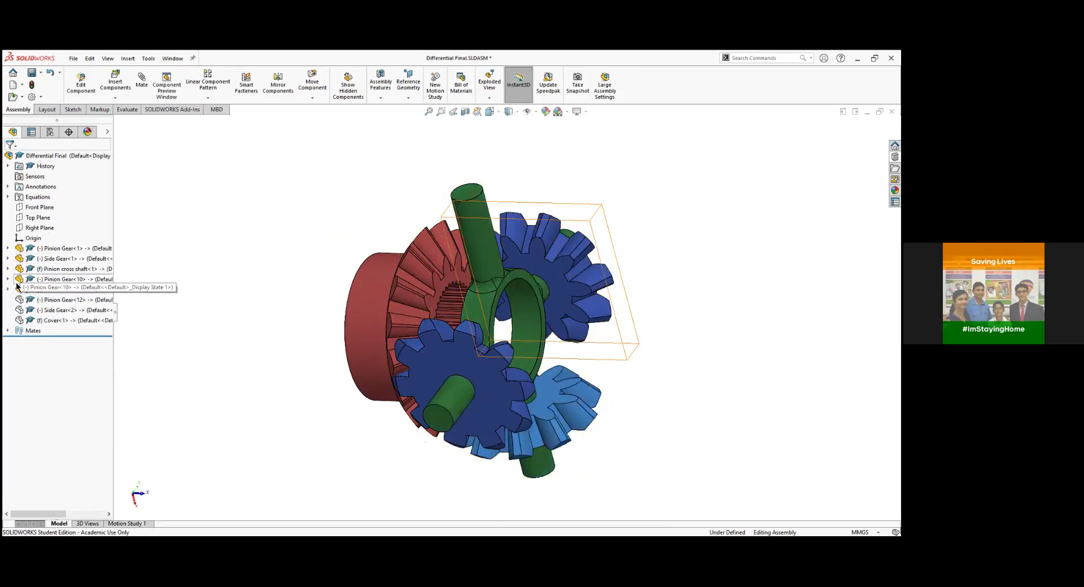
# Hide both blue pinion gears, Side Gear<1> and Pinion Gear<1>, leaving only the cross shaft
pyautogui.rightClick(23, 290)
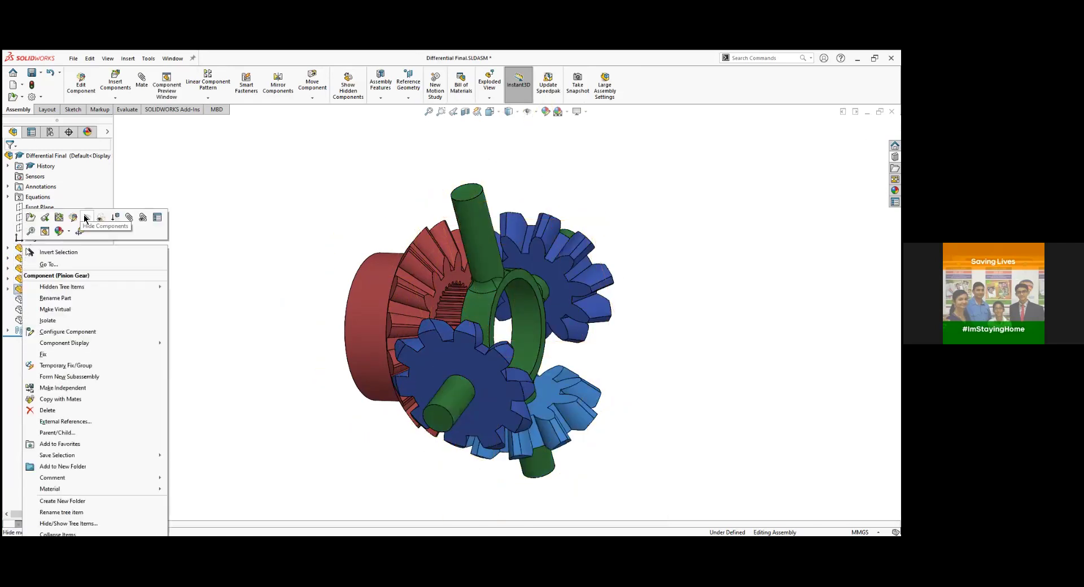
pyautogui.click(86, 219)
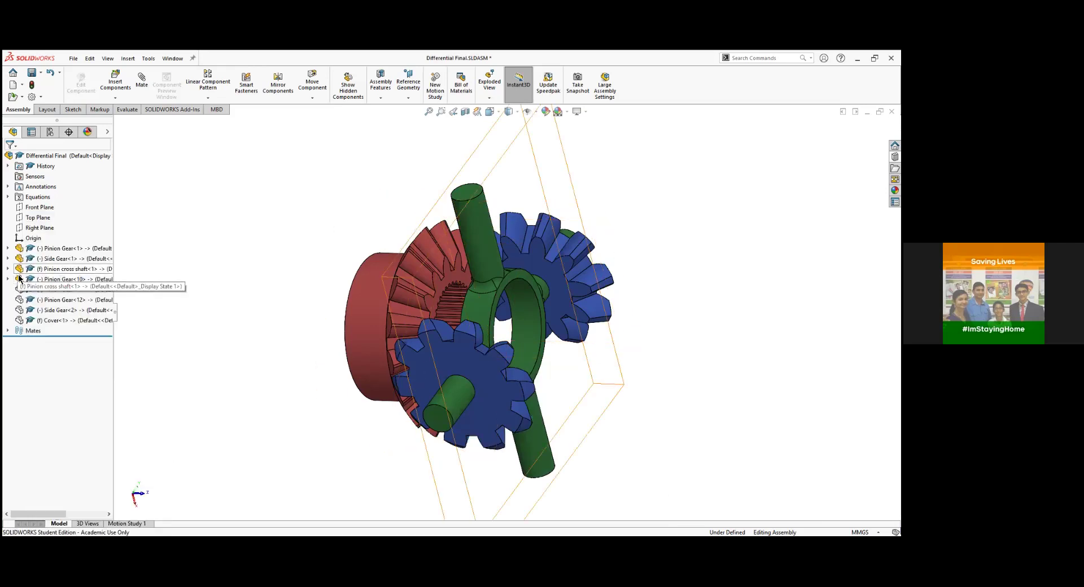
pyautogui.click(18, 278)
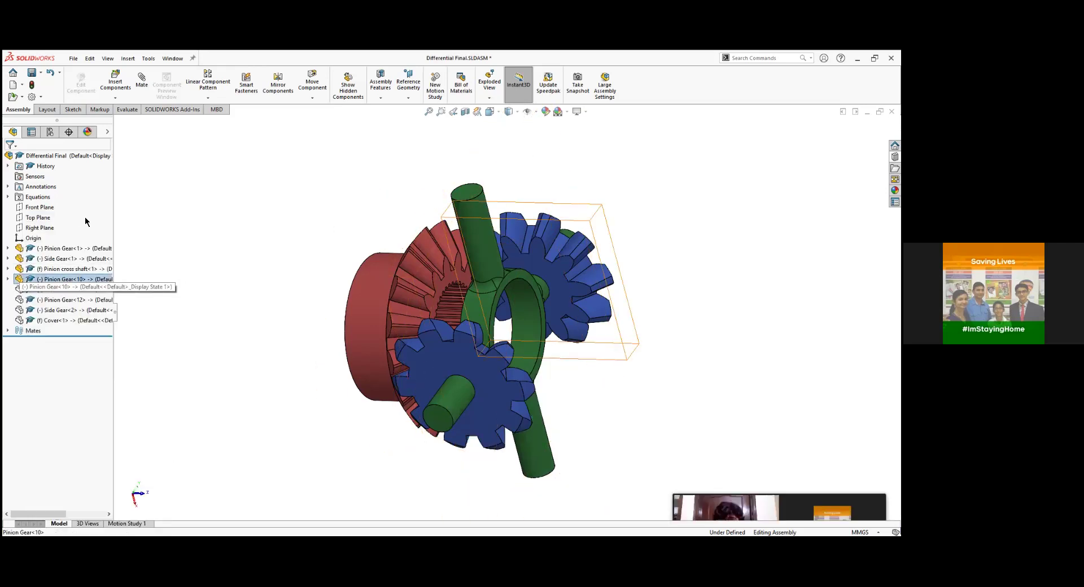
pyautogui.rightClick(19, 278)
pyautogui.click(86, 220)
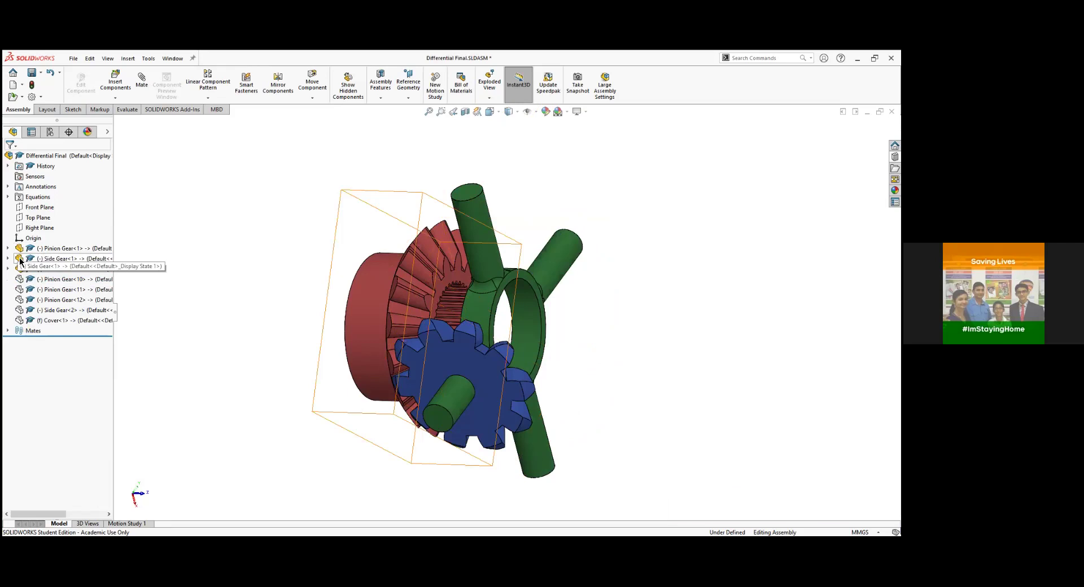
pyautogui.rightClick(20, 261)
pyautogui.click(85, 219)
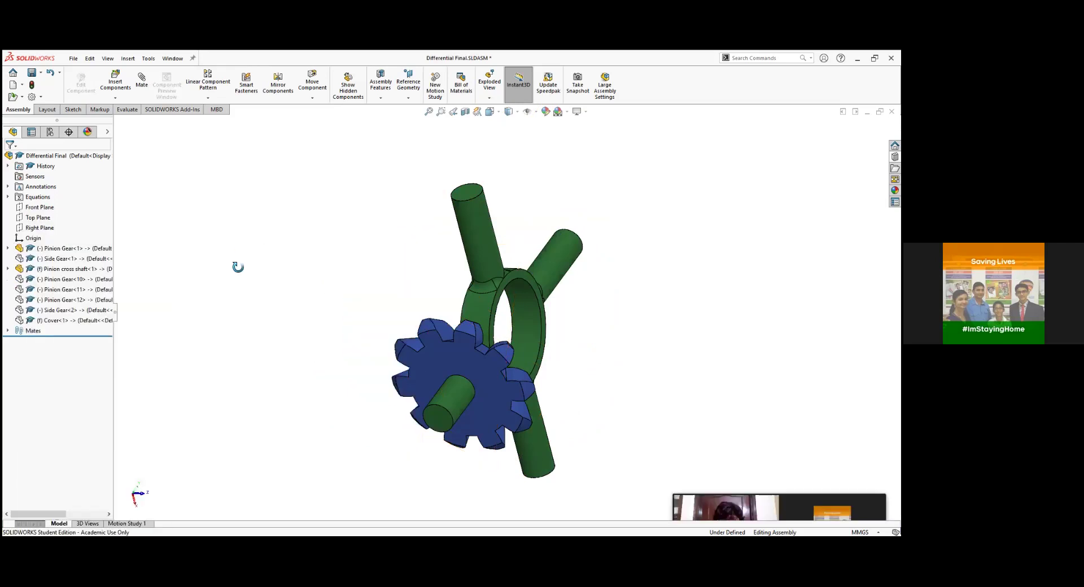
pyautogui.moveTo(237, 266); pyautogui.dragTo(248, 226, button='middle')
pyautogui.click(40, 251)
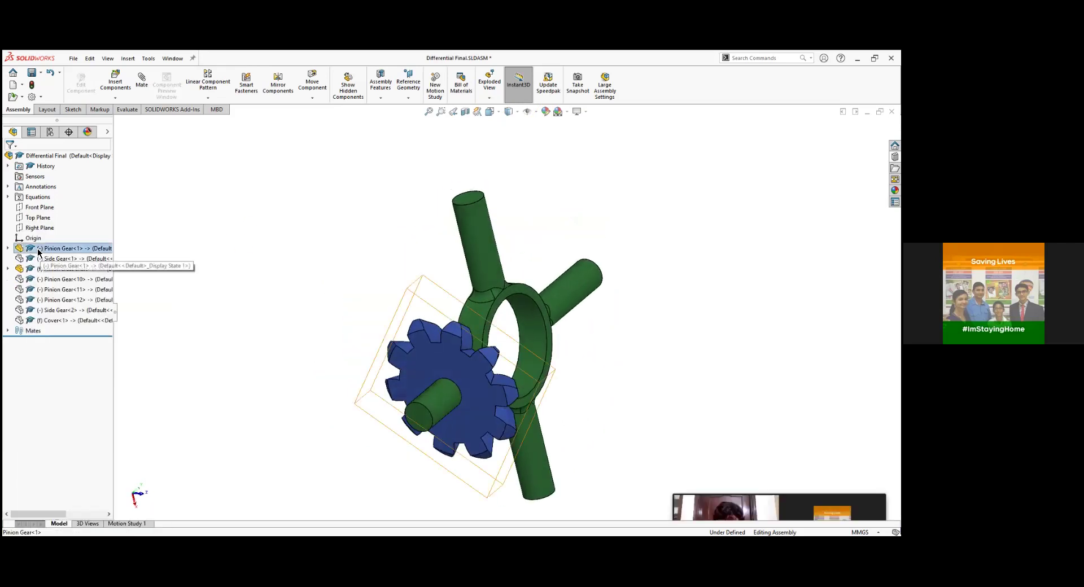
pyautogui.rightClick(40, 251)
pyautogui.click(102, 219)
pyautogui.moveTo(354, 252); pyautogui.dragTo(331, 235, button='middle')
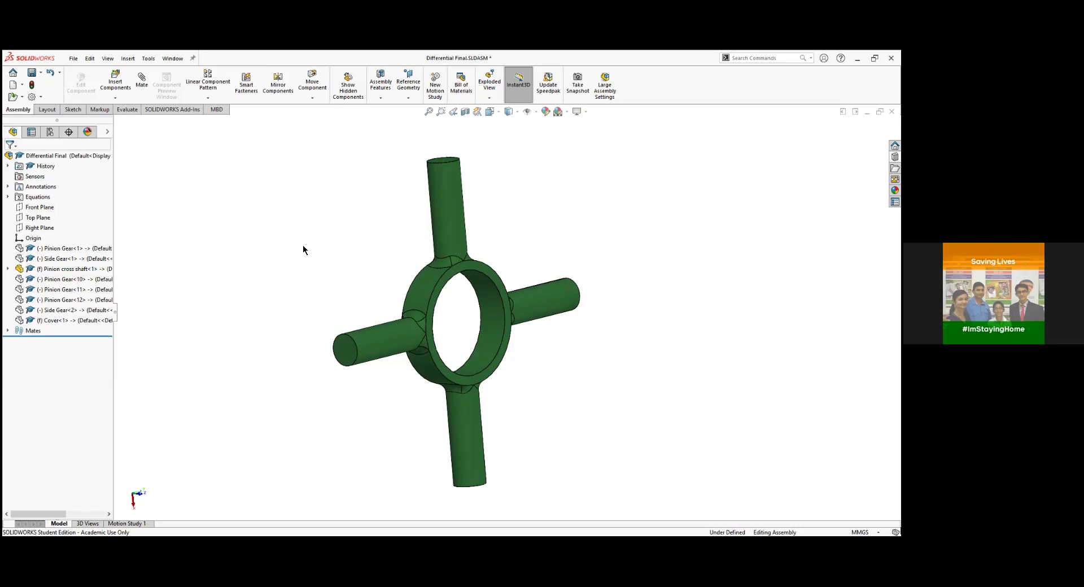
# Show Pinion Gear<1>, Side Gear<1>, Pinion Gear<11> and Pinion Gear<12> again
pyautogui.rightClick(46, 247)
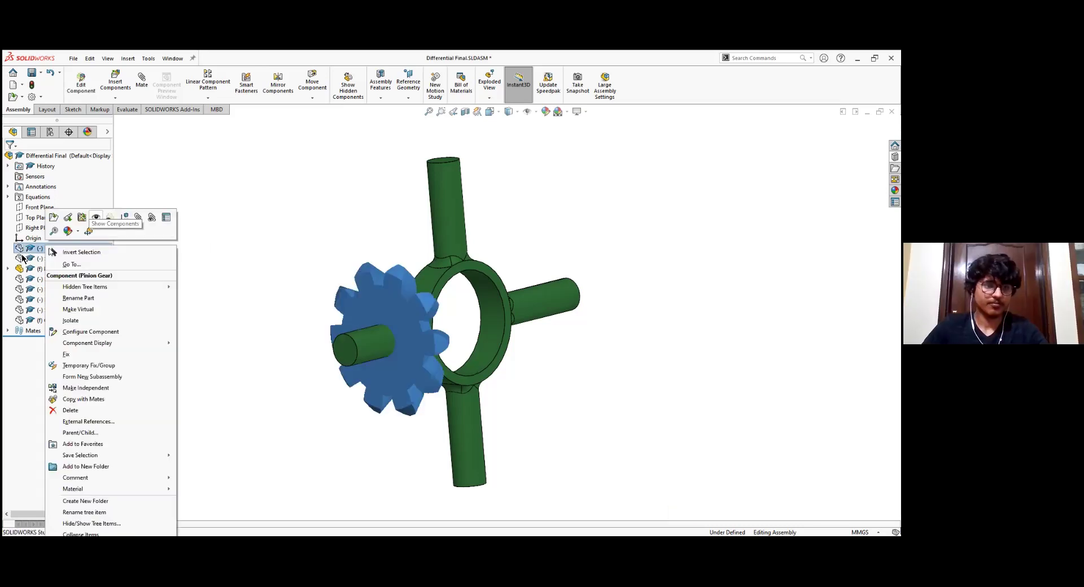
pyautogui.click(25, 259)
pyautogui.rightClick(24, 259)
pyautogui.press('Escape')
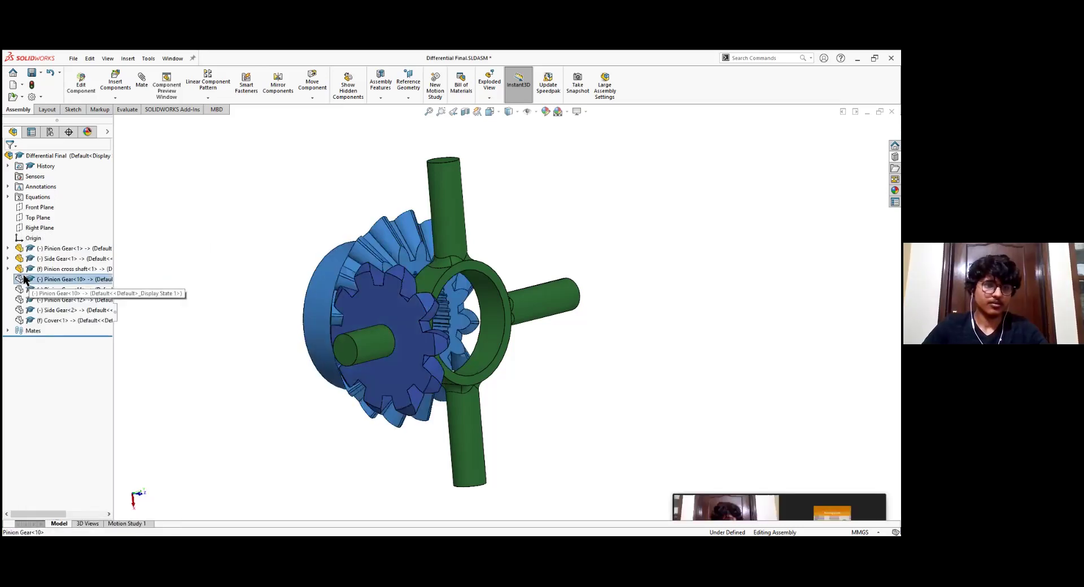
pyautogui.rightClick(27, 290)
pyautogui.press('Escape')
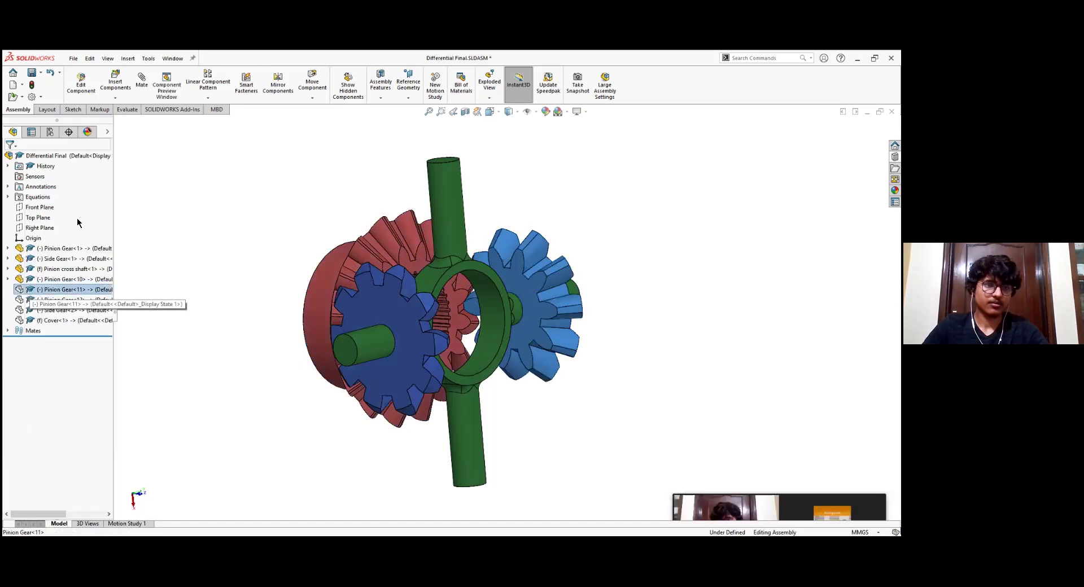
pyautogui.rightClick(23, 300)
pyautogui.click(79, 219)
# Show Side Gear<2> and the Cover<1> housing, then deselect the cover
pyautogui.rightClick(21, 310)
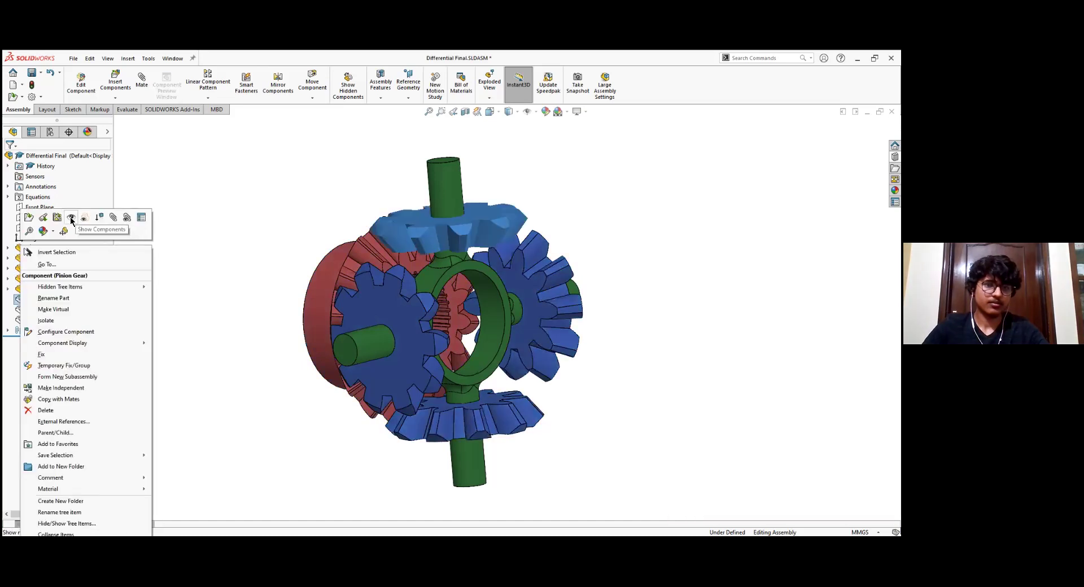
pyautogui.click(80, 220)
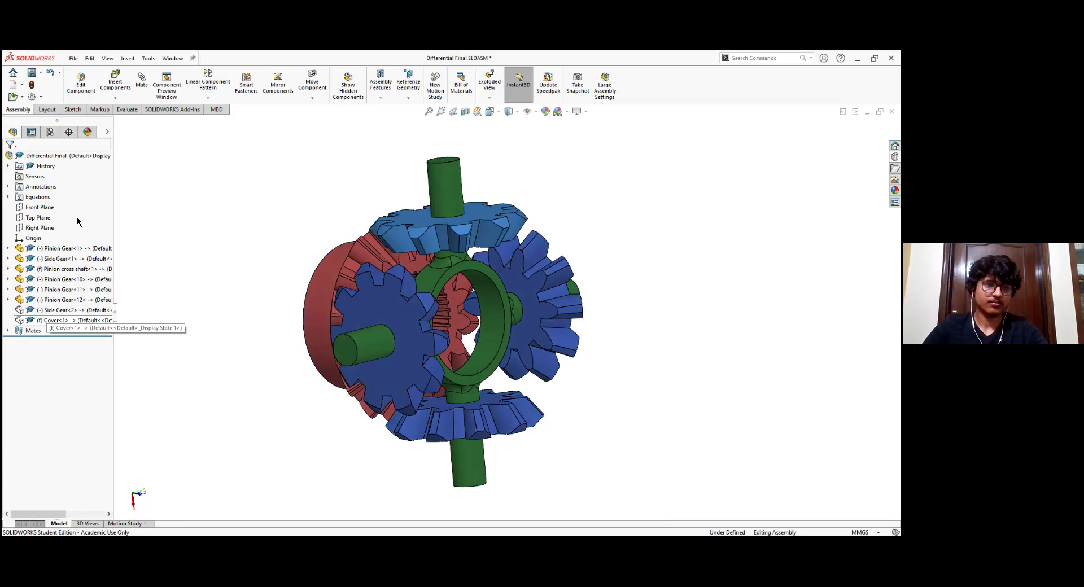
pyautogui.rightClick(25, 320)
pyautogui.click(70, 219)
pyautogui.rightClick(70, 217)
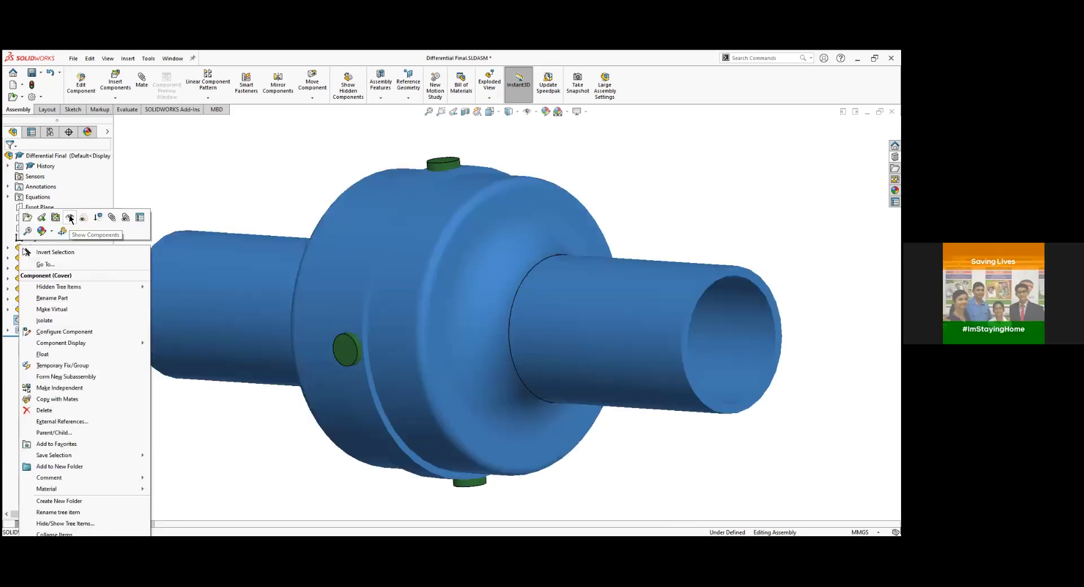
pyautogui.click(343, 221)
pyautogui.moveTo(346, 228)
pyautogui.mouseDown(button='middle')
pyautogui.moveTo(360, 215)
pyautogui.moveTo(350, 252)
pyautogui.moveTo(358, 245)
pyautogui.mouseUp(button='middle')
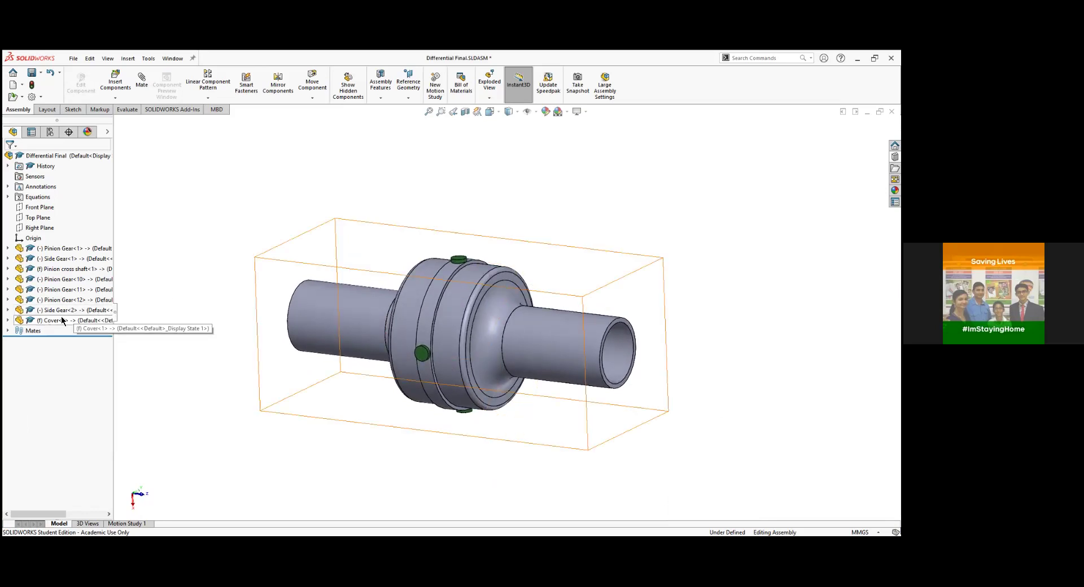
pyautogui.keyDown('ctrl'); pyautogui.moveTo(148, 276); pyautogui.dragTo(283, 259, button='middle'); pyautogui.keyUp('ctrl')
pyautogui.scroll(2, 242, 230)
pyautogui.keyDown('ctrl'); pyautogui.moveTo(243, 230); pyautogui.dragTo(96, 202, button='middle'); pyautogui.keyUp('ctrl')
pyautogui.moveTo(428, 201)
pyautogui.mouseDown(button='middle')
pyautogui.moveTo(359, 177)
pyautogui.moveTo(413, 186)
pyautogui.moveTo(431, 213)
pyautogui.moveTo(407, 220)
pyautogui.moveTo(429, 228)
pyautogui.moveTo(421, 203)
pyautogui.mouseUp(button='middle')
pyautogui.scroll(-2, 441, 233)
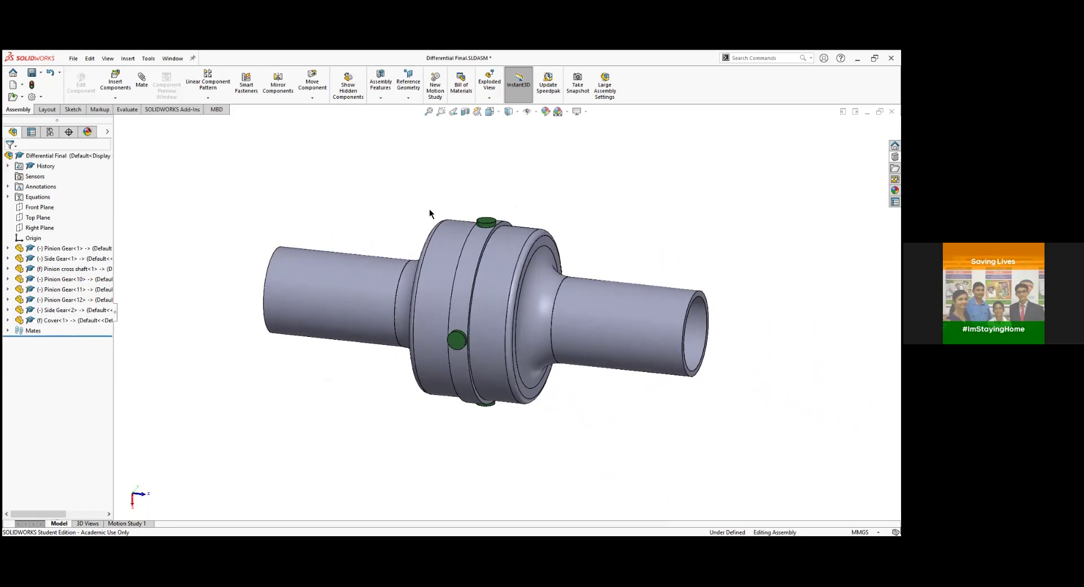
pyautogui.moveTo(430, 213); pyautogui.dragTo(414, 203, button='middle')
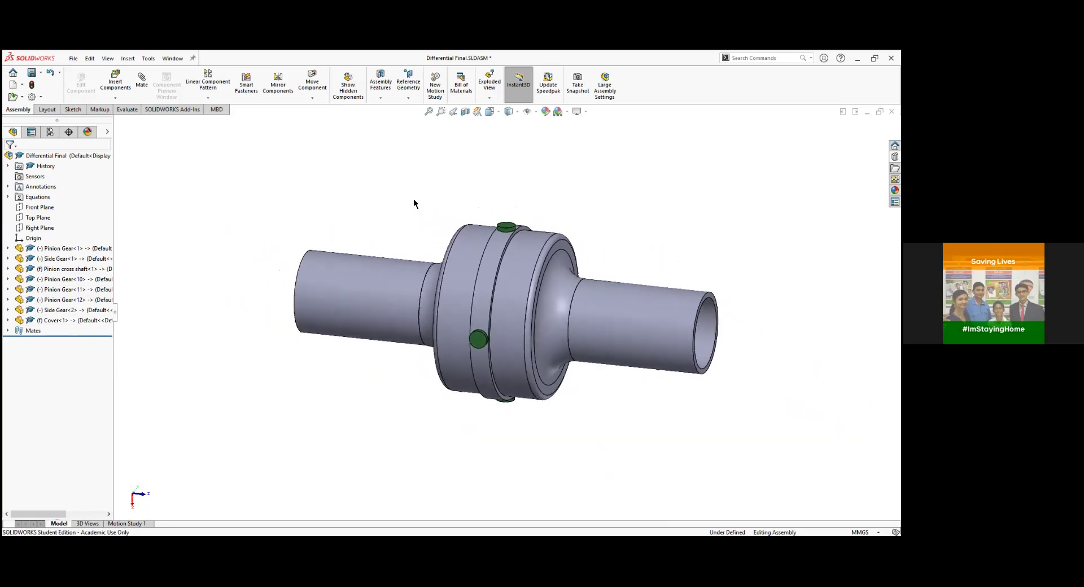